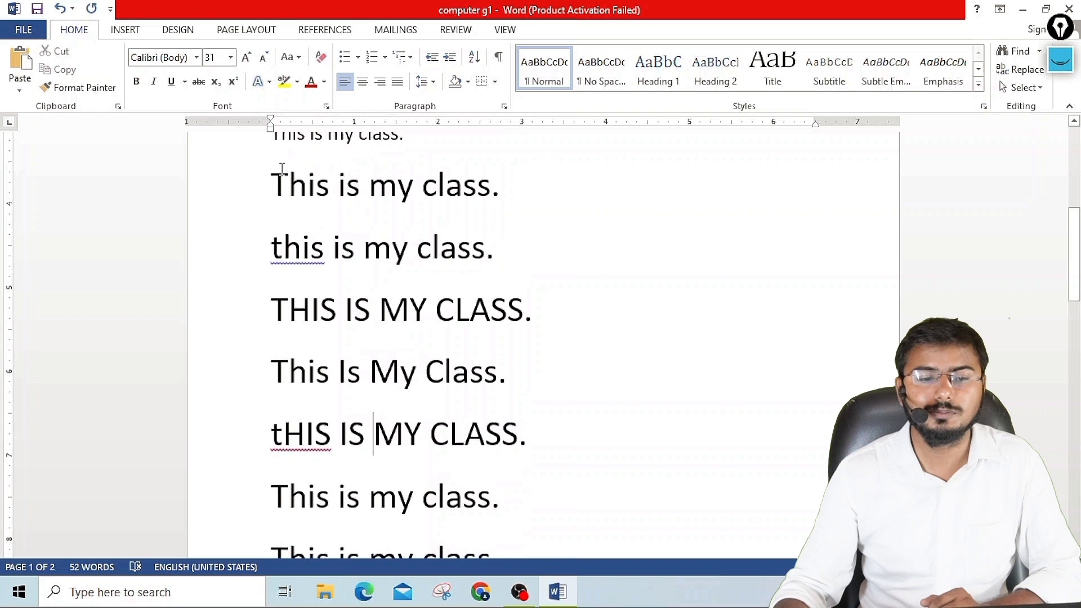
Examine the five letter-case sample lines one by one and compare them with the available Change Case options.
left_click_drag(276, 176, 289, 179)
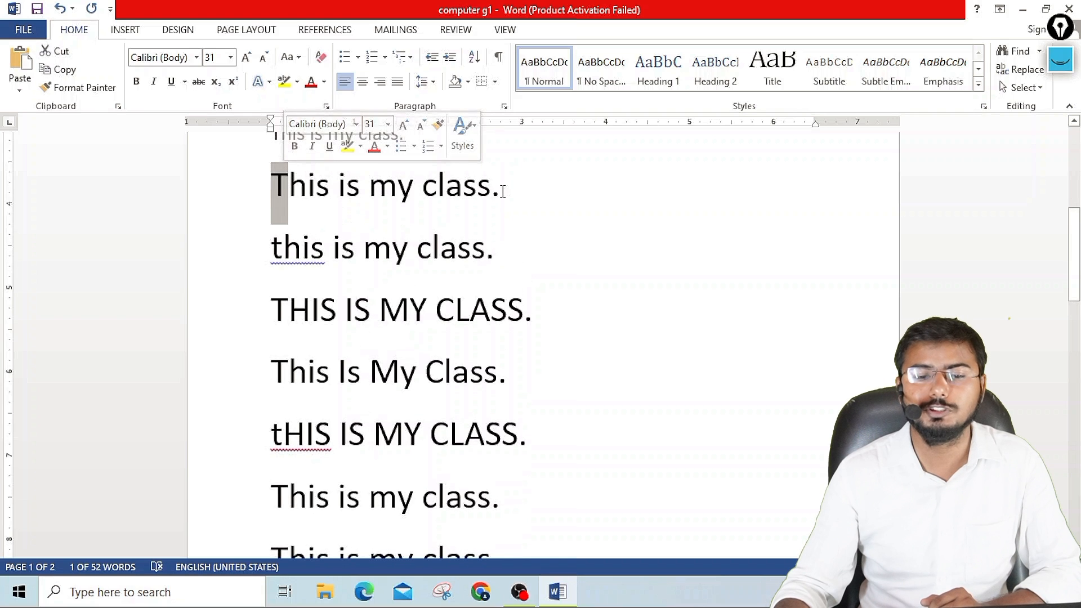
left_click_drag(274, 243, 498, 241)
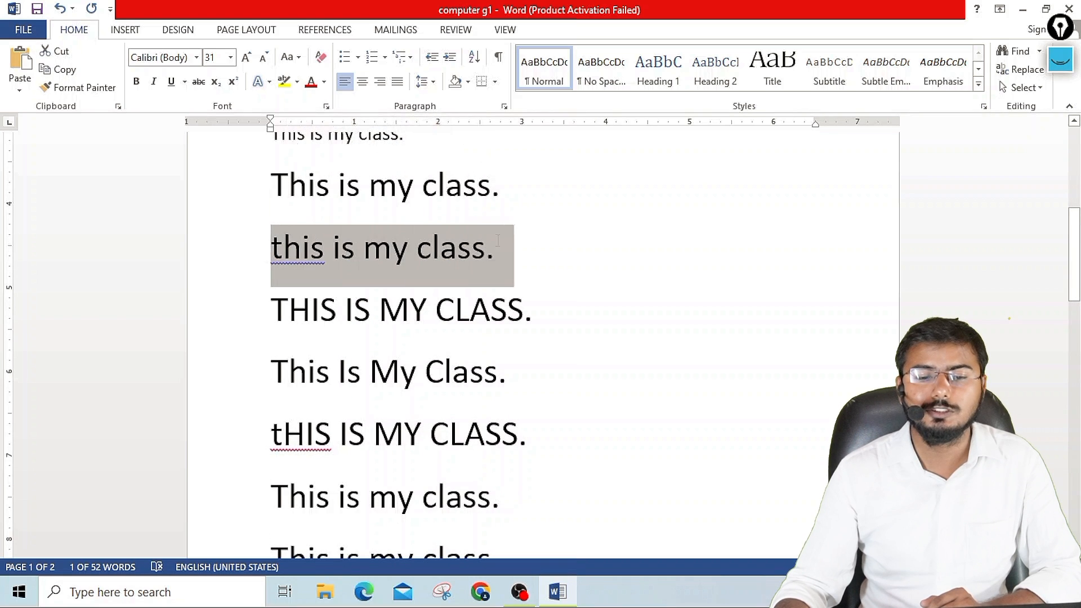
left_click_drag(280, 305, 554, 311)
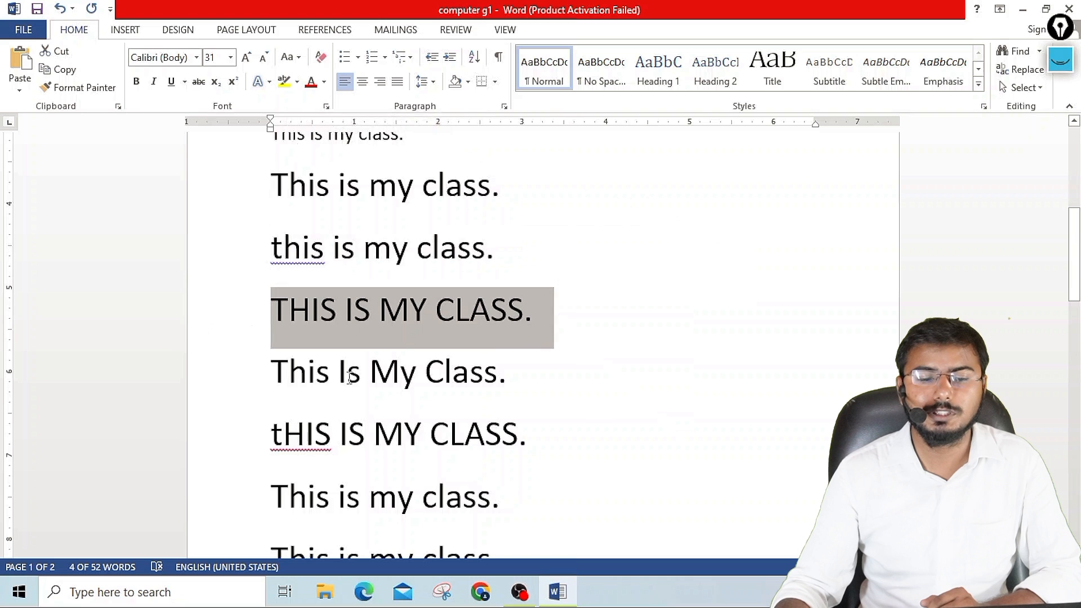
left_click_drag(272, 369, 510, 363)
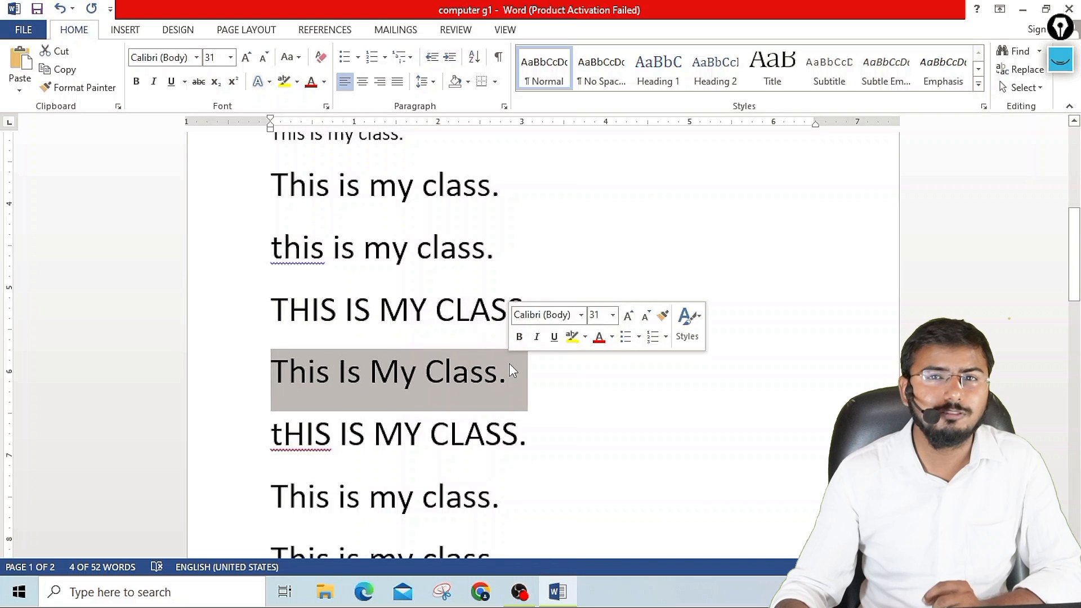
left_click_drag(273, 433, 518, 434)
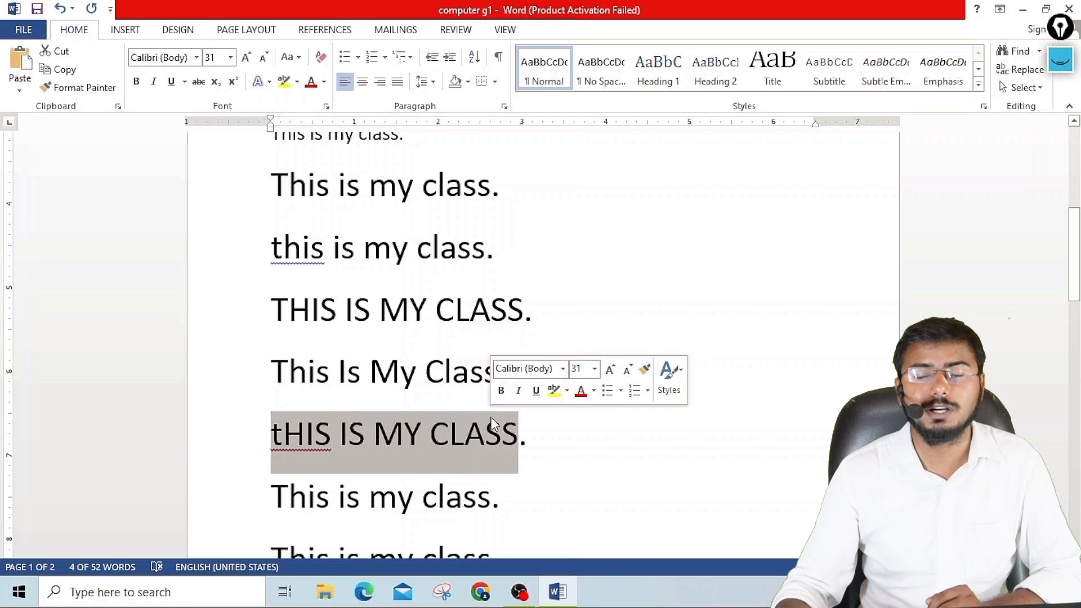
left_click(544, 444)
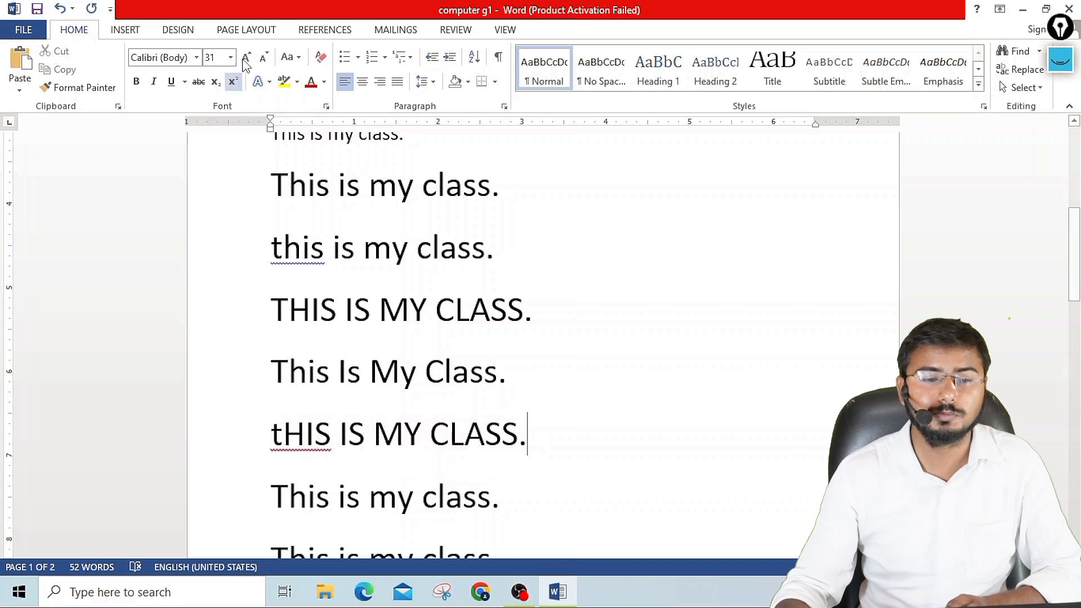
left_click(299, 58)
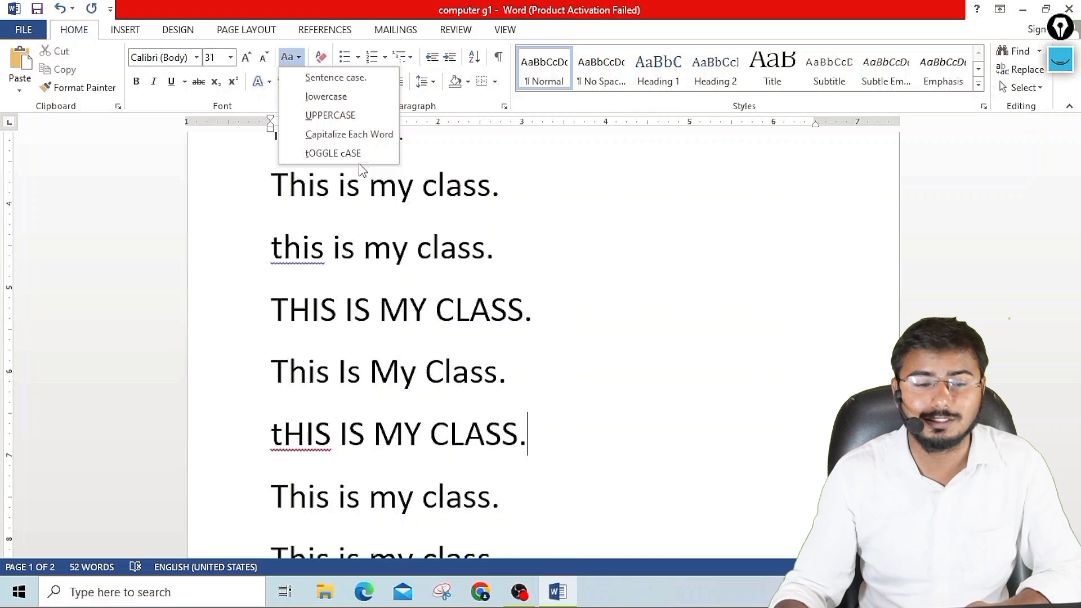
left_click(580, 213)
Make the "This is my class." line below the toggle-case sample bold and the line beneath it italic.
scroll(281, 201, "down", 5)
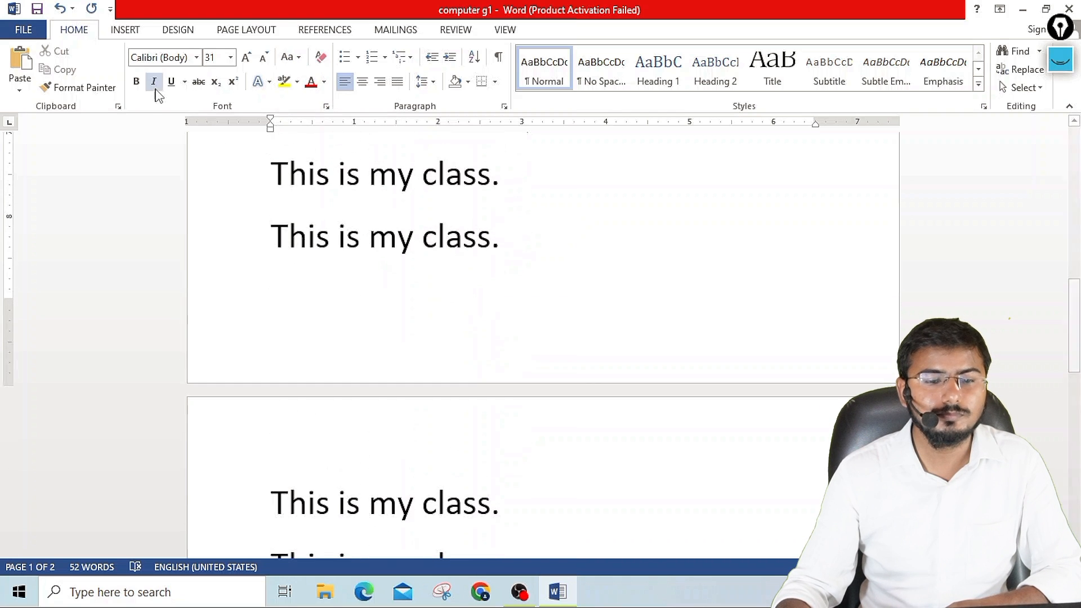
scroll(509, 249, "up", 1)
left_click_drag(509, 249, 271, 253)
left_click(140, 83)
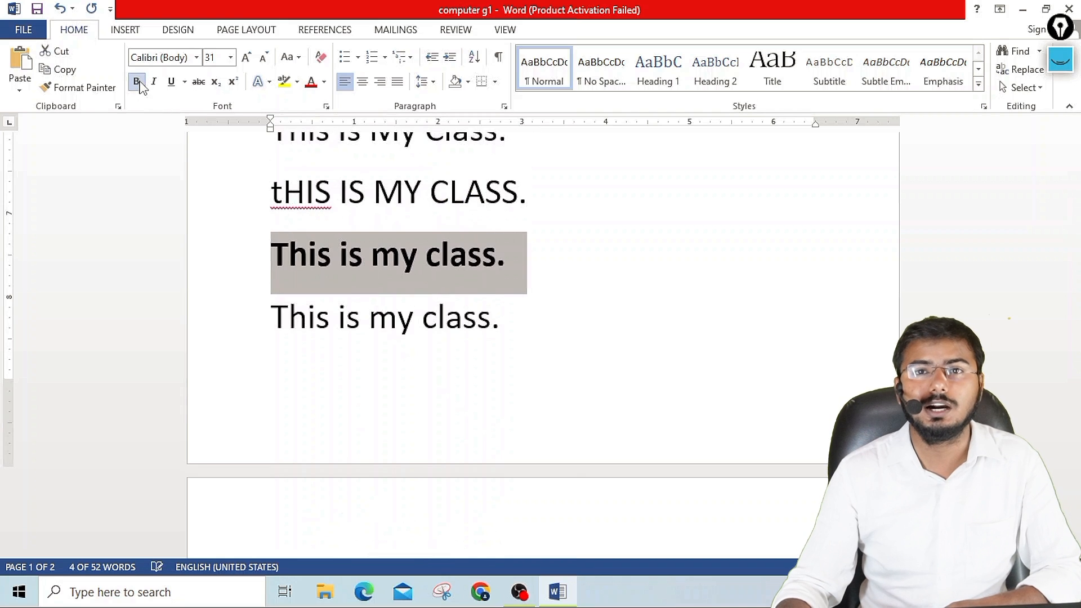
left_click(504, 301)
left_click_drag(502, 316, 263, 302)
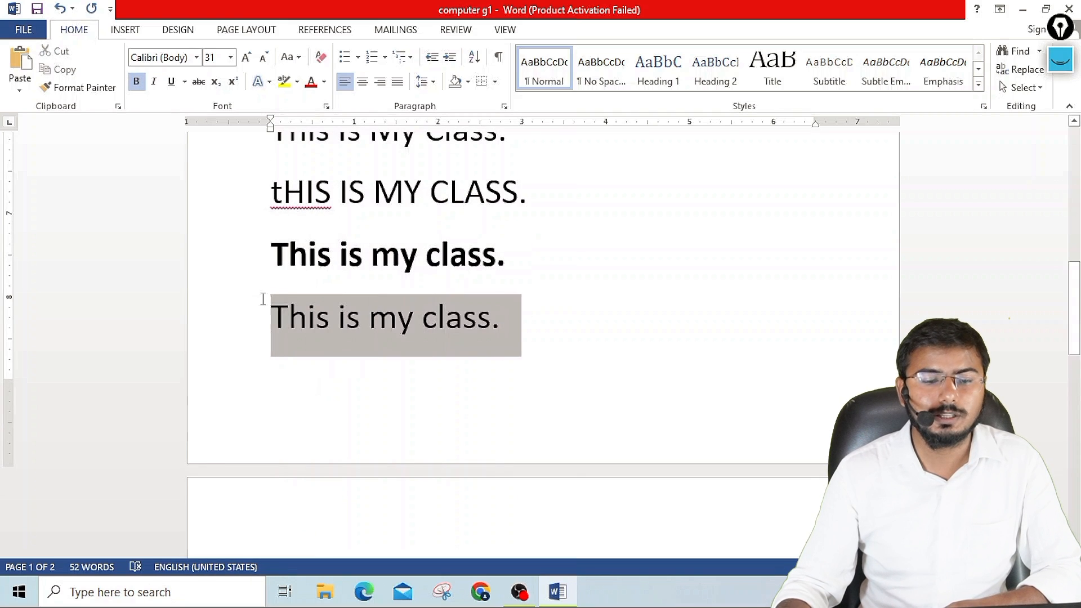
left_click(153, 82)
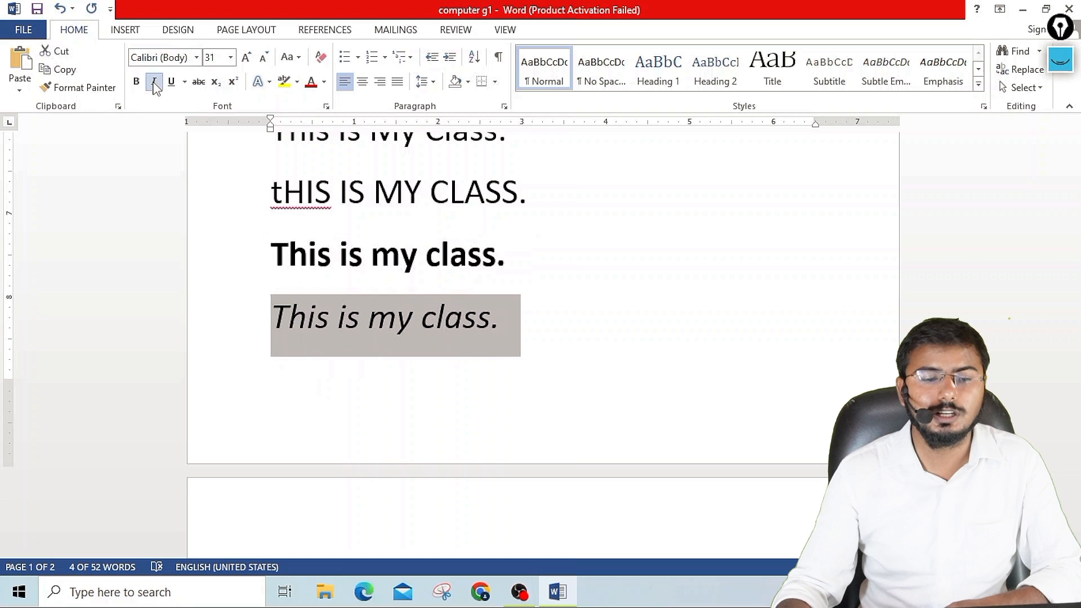
Underline the first "This is my class." line on page 2 and change its underline style to a double line.
scroll(451, 276, "down", 5)
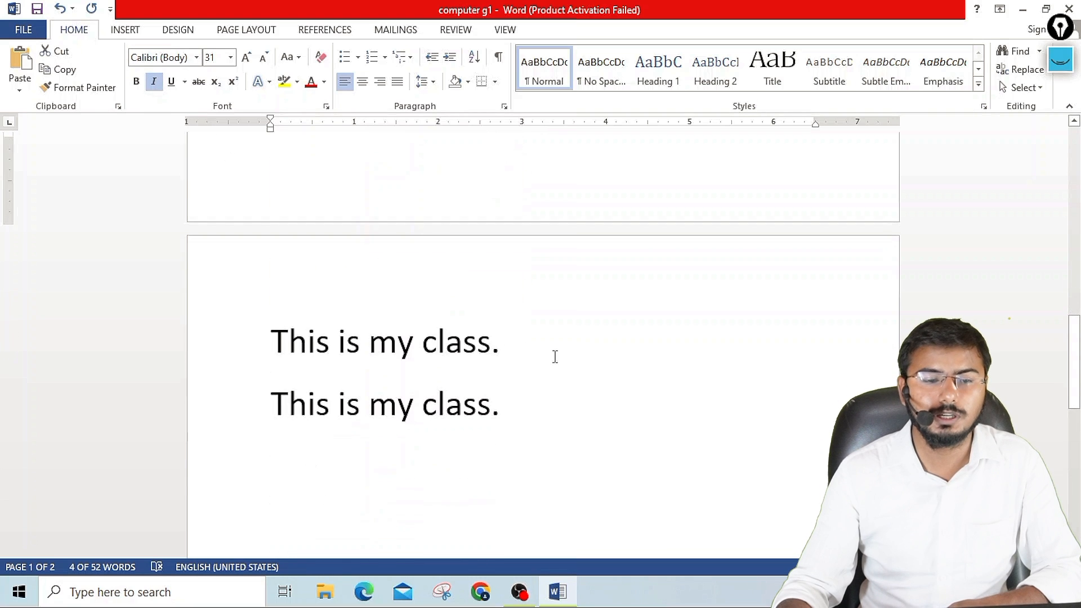
left_click_drag(551, 353, 268, 338)
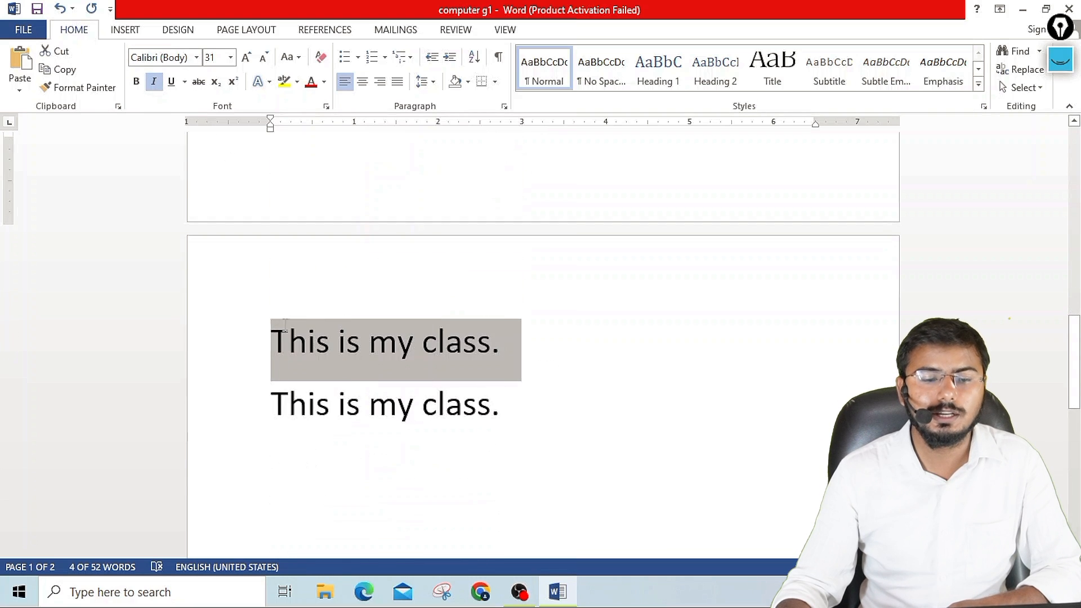
left_click(171, 82)
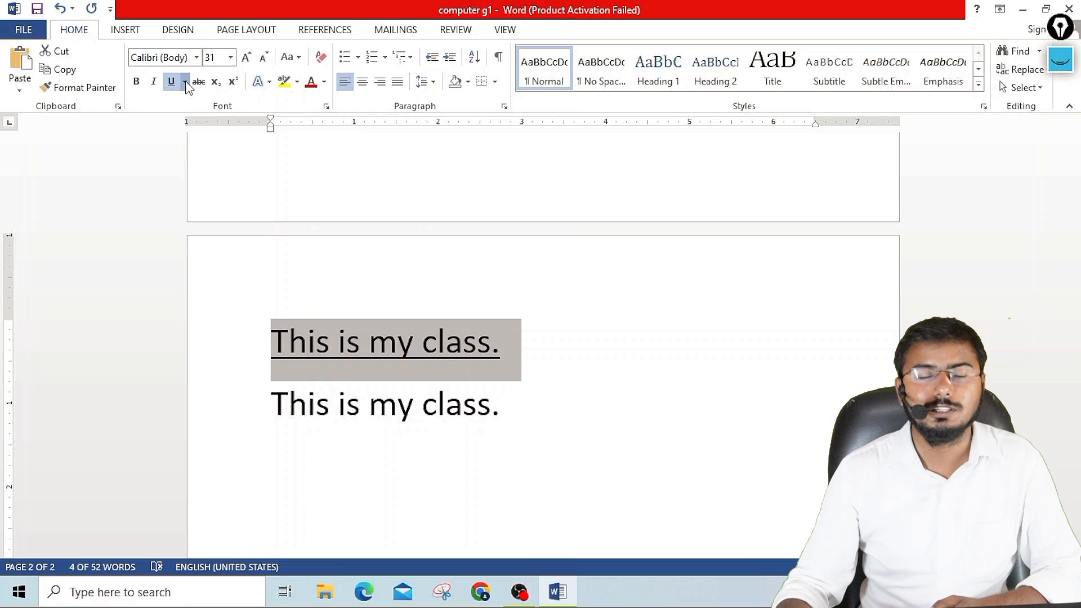
left_click(185, 82)
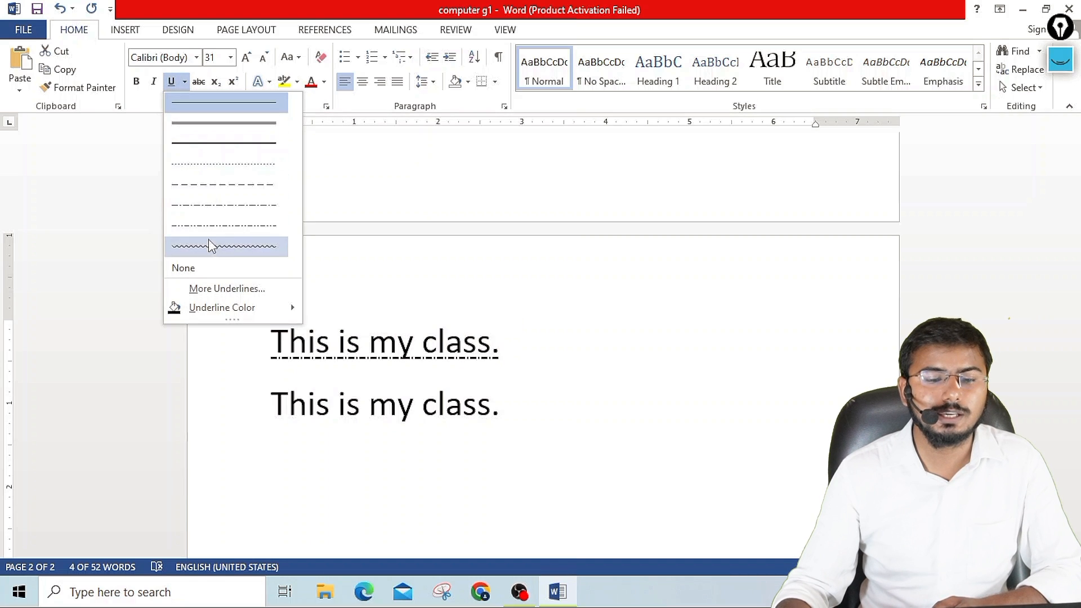
left_click(225, 126)
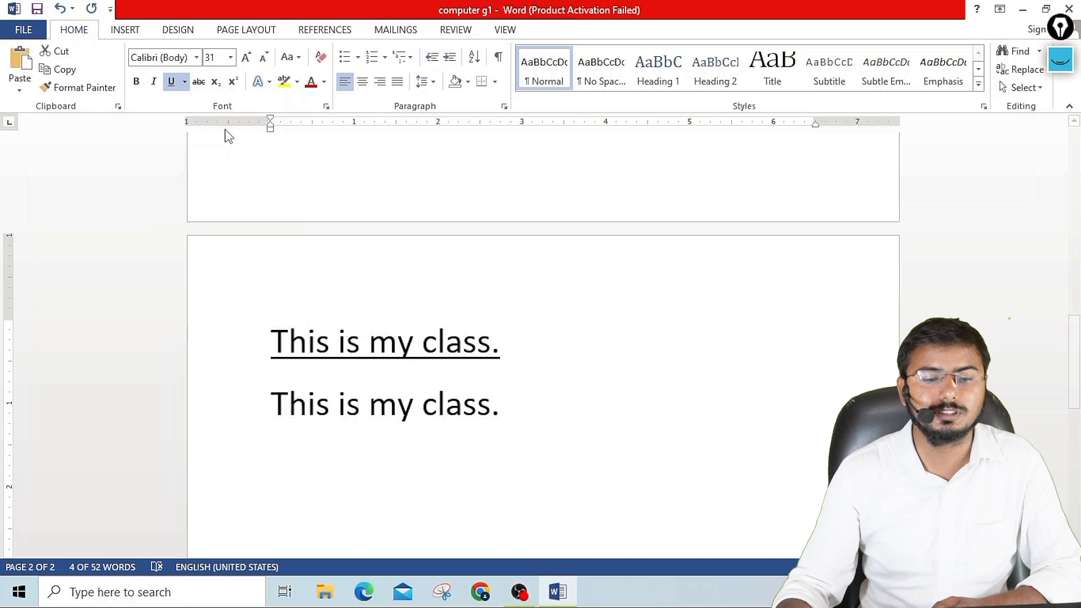
Set the underline color of the double-underlined line on page 2 to the standard red.
left_click(185, 82)
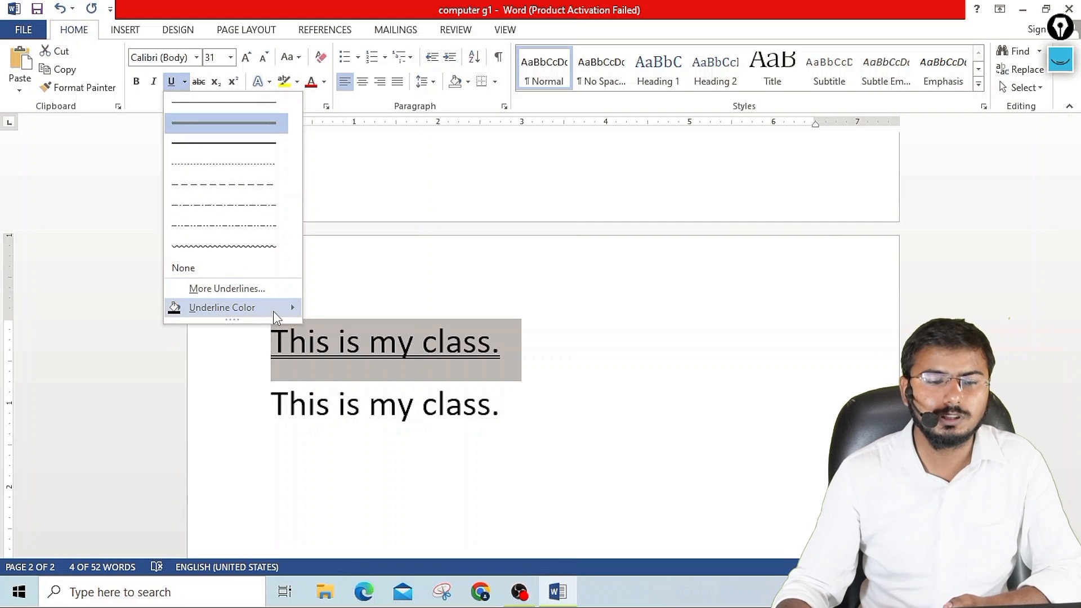
mouse_move(272, 309)
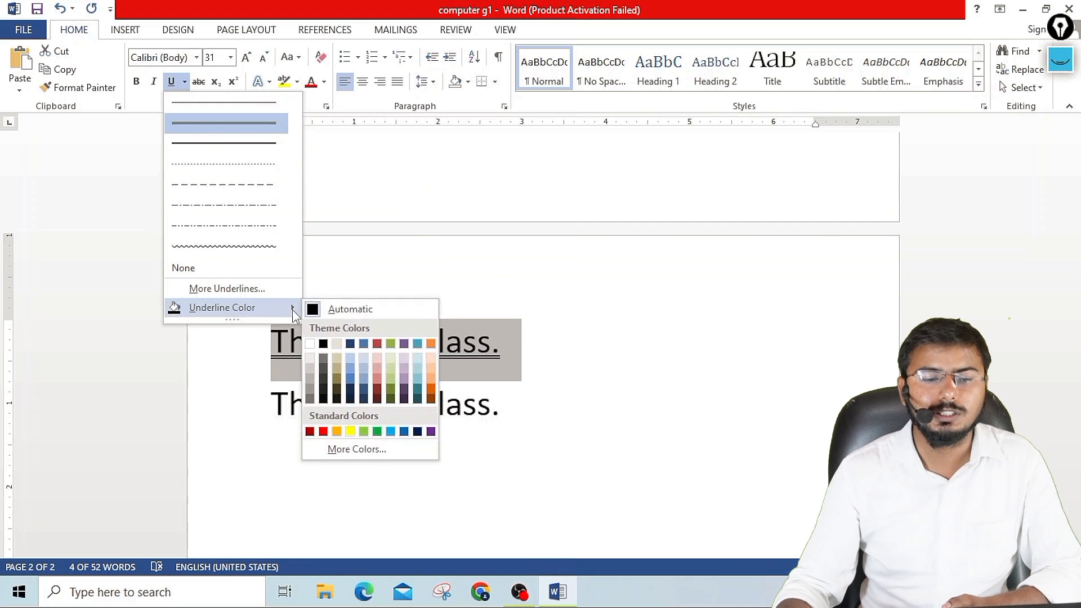
left_click(323, 431)
left_click(515, 350)
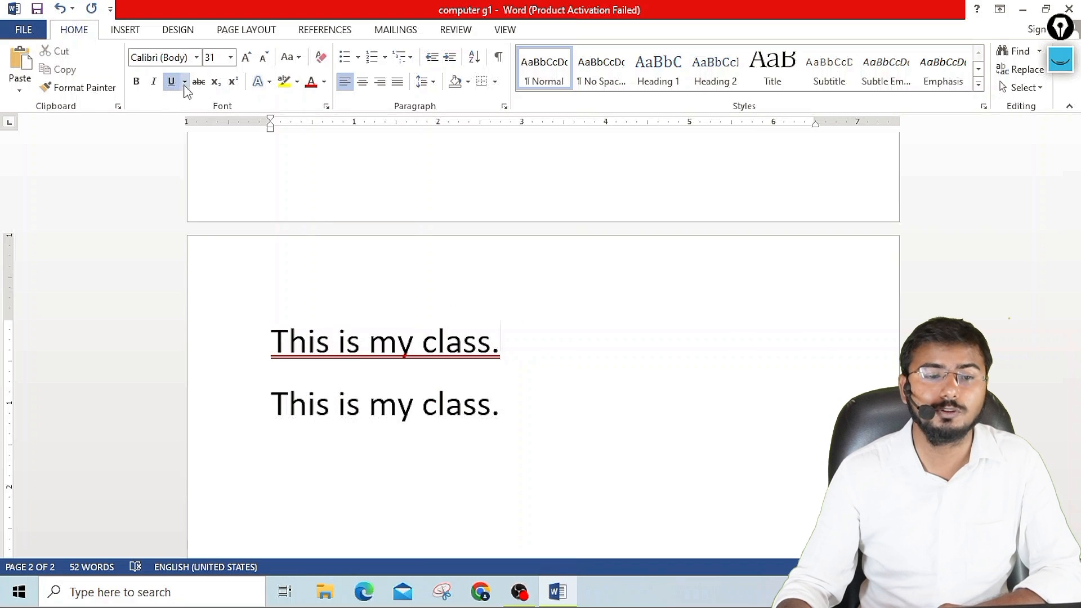
Copy the last "This is my class." line and paste six copies of it on new lines below.
scroll(501, 383, "down", 2)
left_click_drag(501, 285, 235, 274)
key("ctrl+c")
left_click(507, 285)
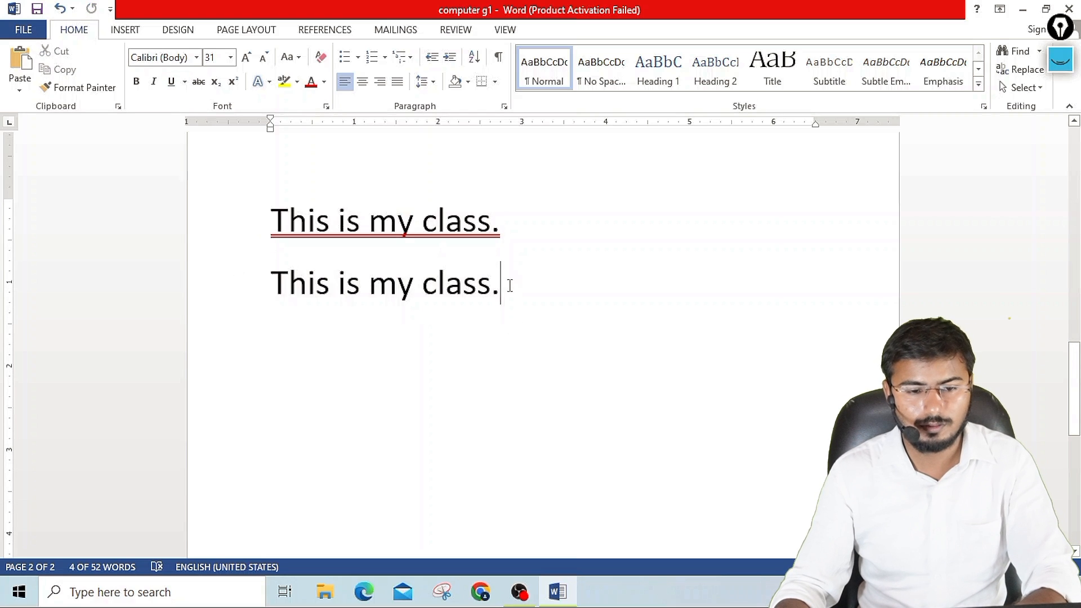
key("Return")
key("ctrl+v")
key("ctrl+v")
key("ctrl+v")
key("ctrl+v")
key("ctrl+v")
key("ctrl+v")
key("ctrl+v")
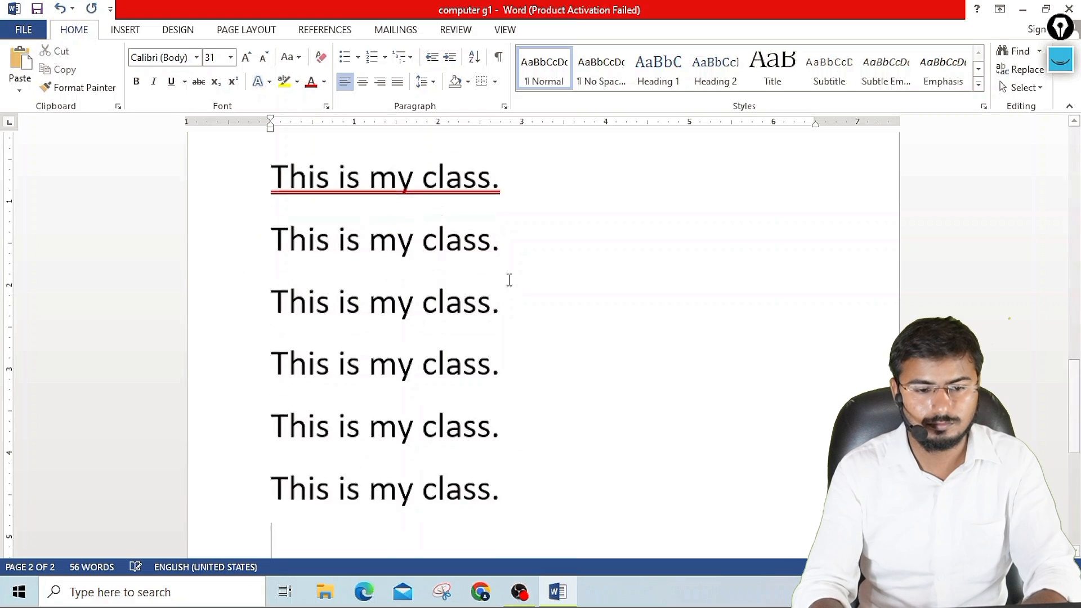
Strike through the "This is my class." line below the double-underlined one and start a new line beneath it.
scroll(508, 278, "up", 1)
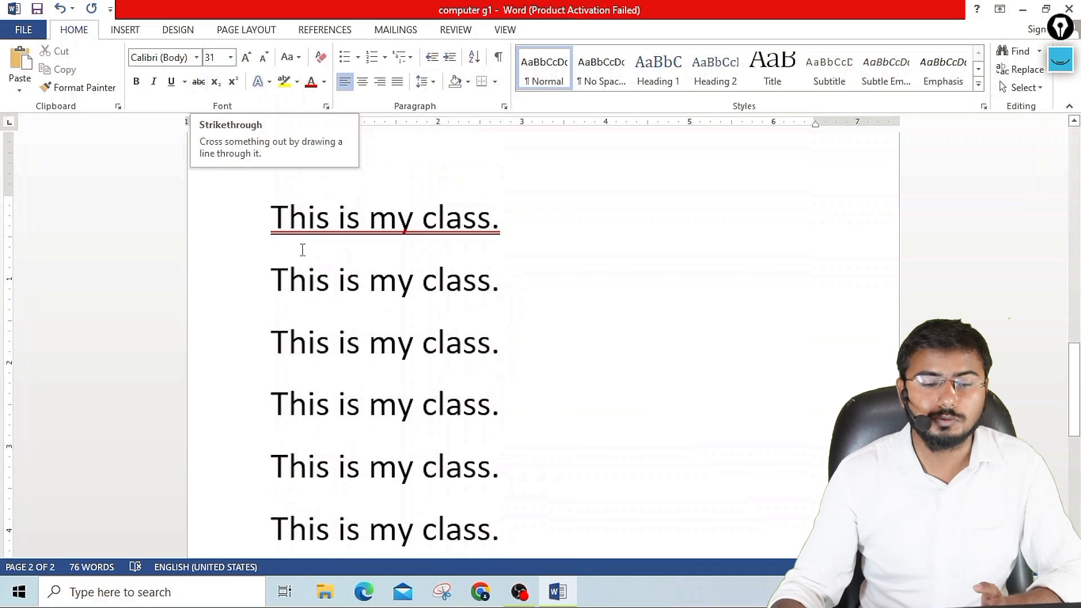
left_click_drag(278, 280, 520, 287)
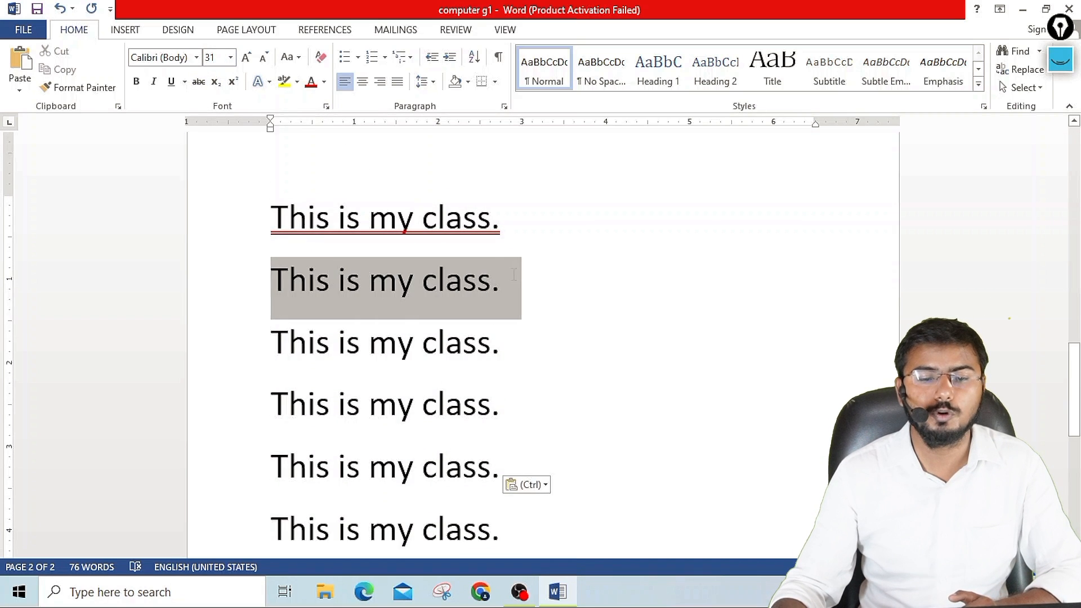
left_click(199, 82)
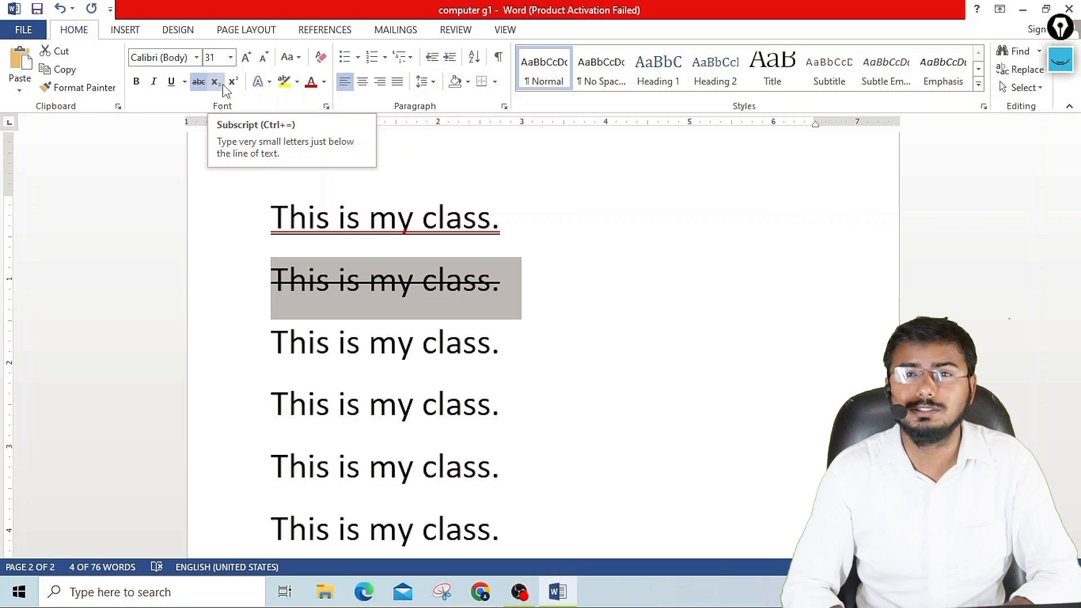
left_click(537, 288)
key("Return")
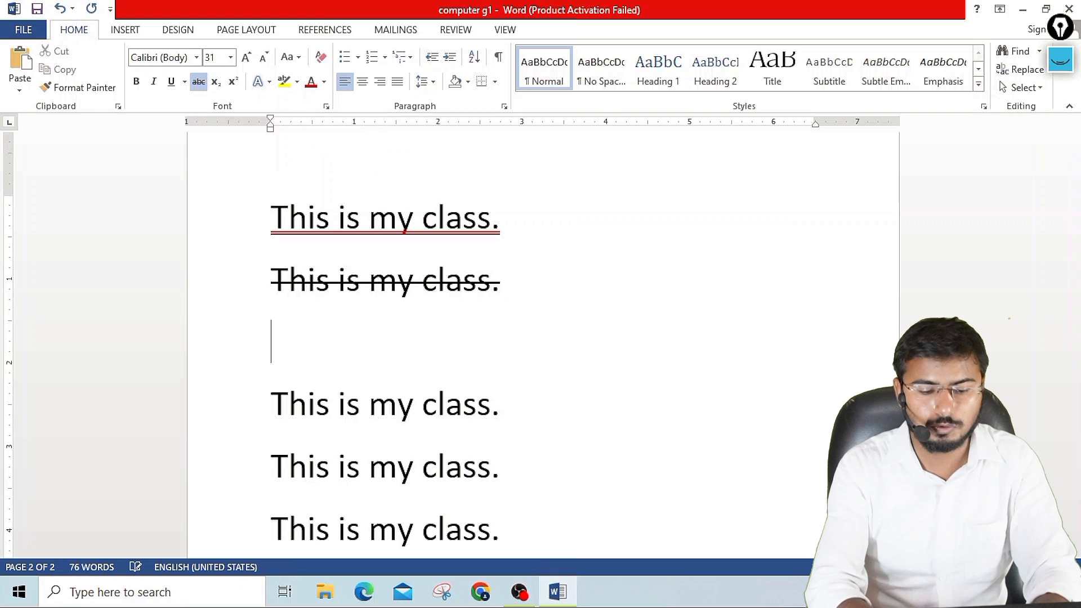
type("h@")
key("BackSpace")
key("BackSpace")
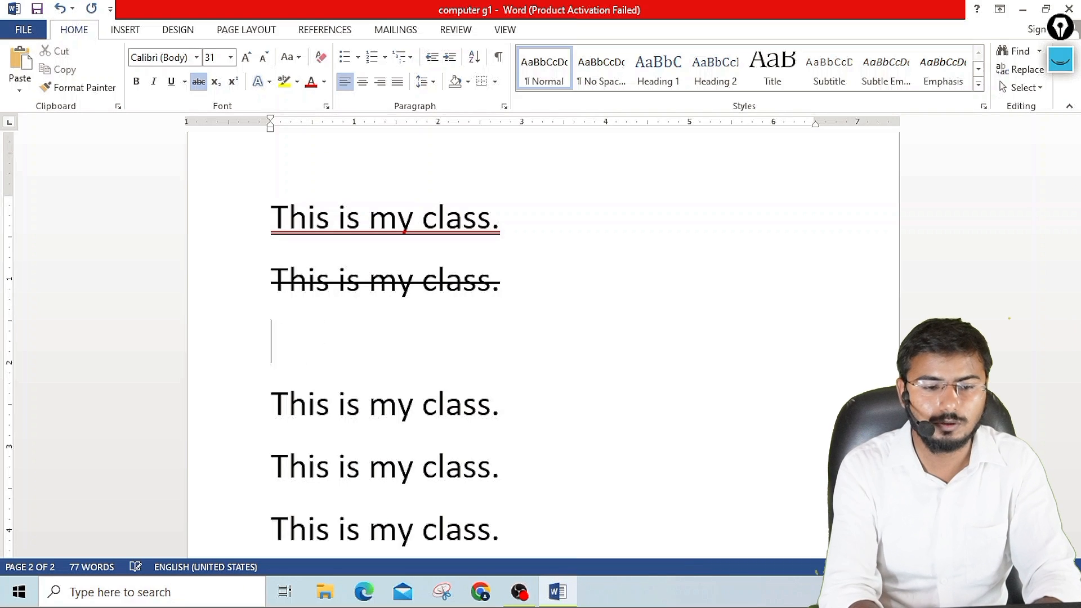
Turn off strikethrough and enter H2O on the new line, formatting the 2 as subscript.
left_click(198, 84)
type("H")
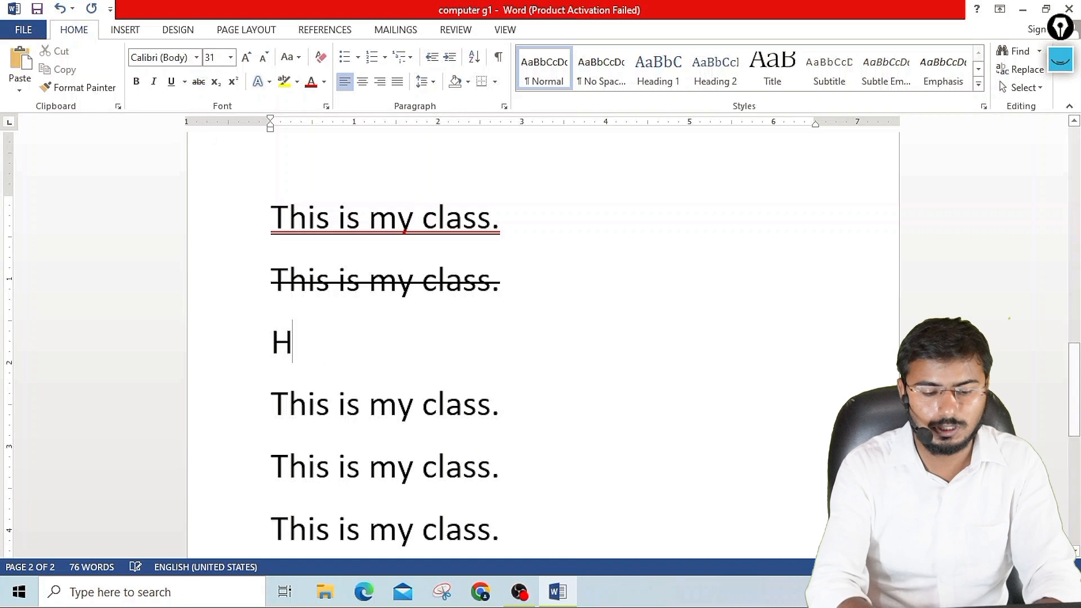
type("2O")
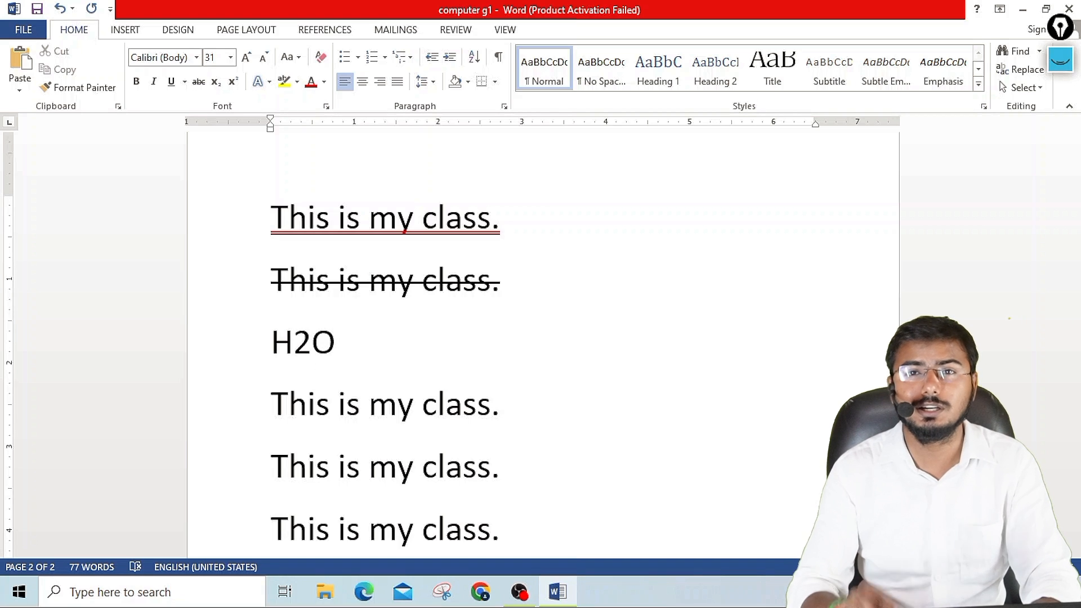
key("shift+Left")
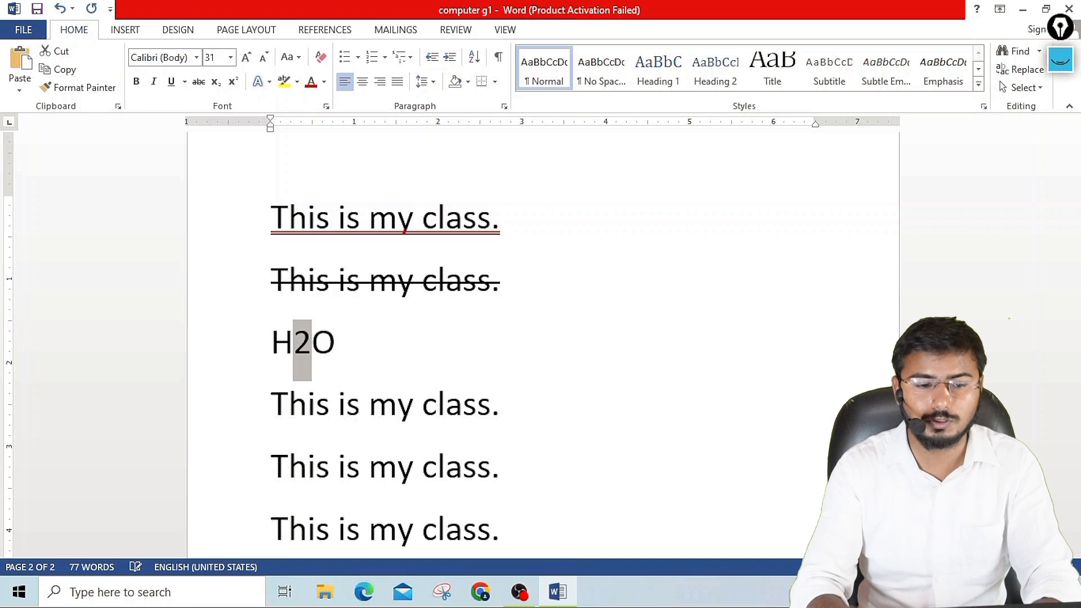
left_click(217, 83)
left_click(347, 352)
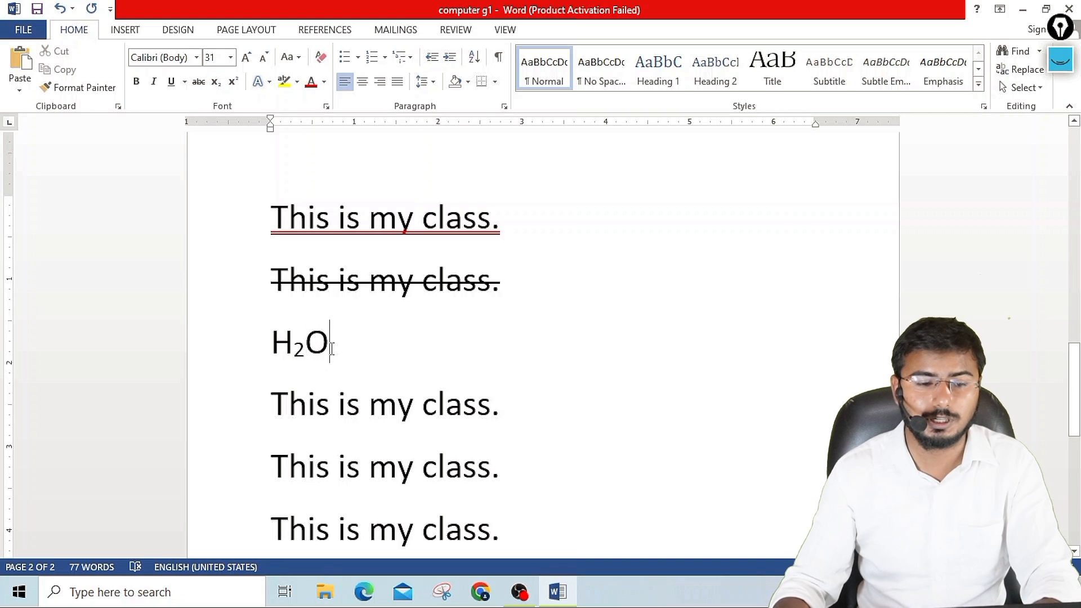
Add a line below the water formula containing X with a superscript 2, and turn superscript off again.
key("Return")
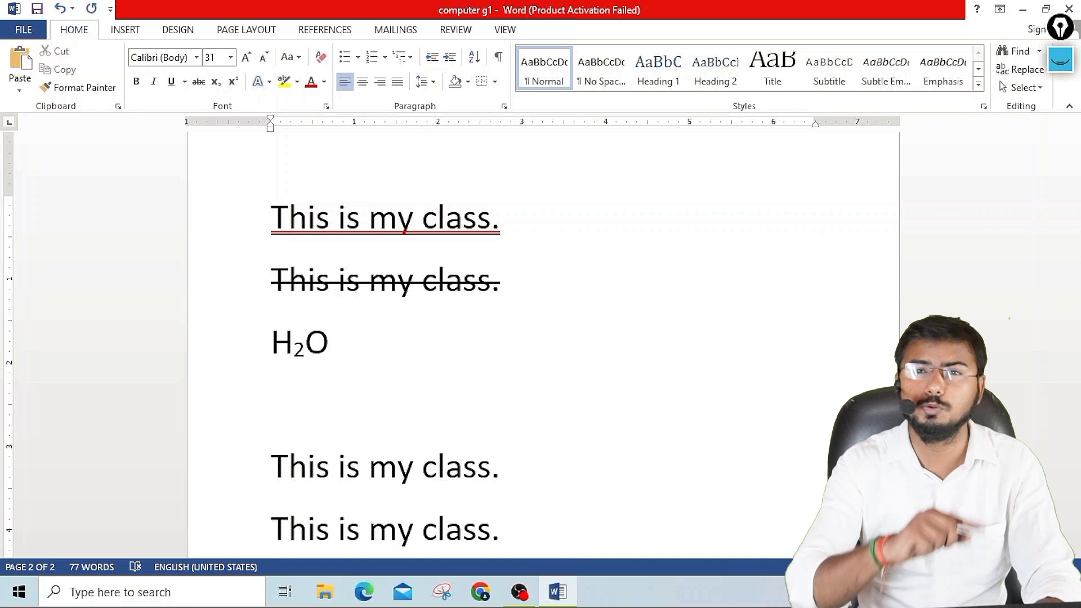
type("X")
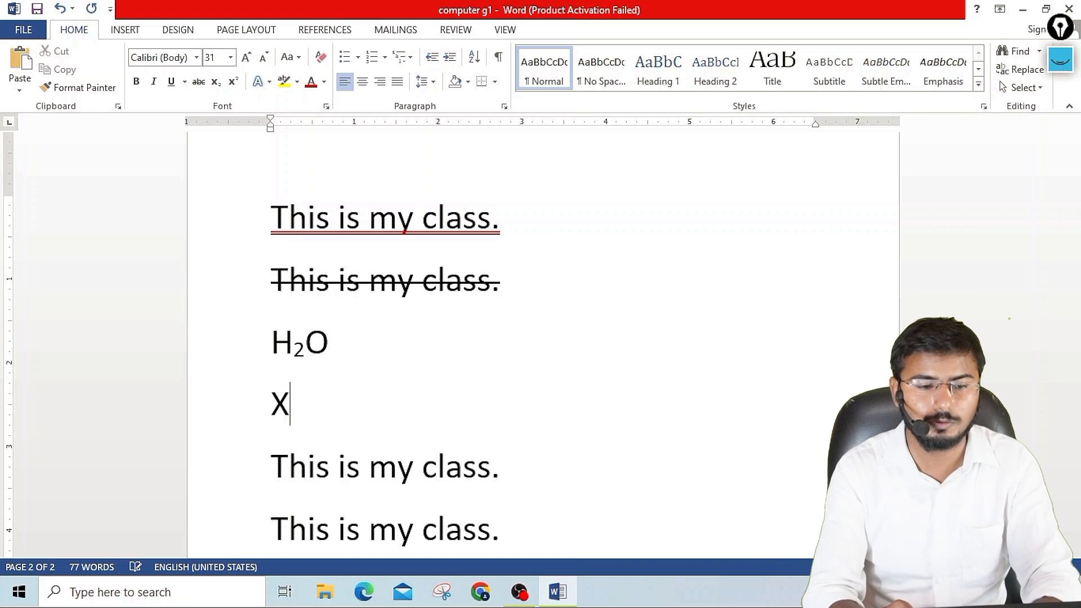
left_click(234, 84)
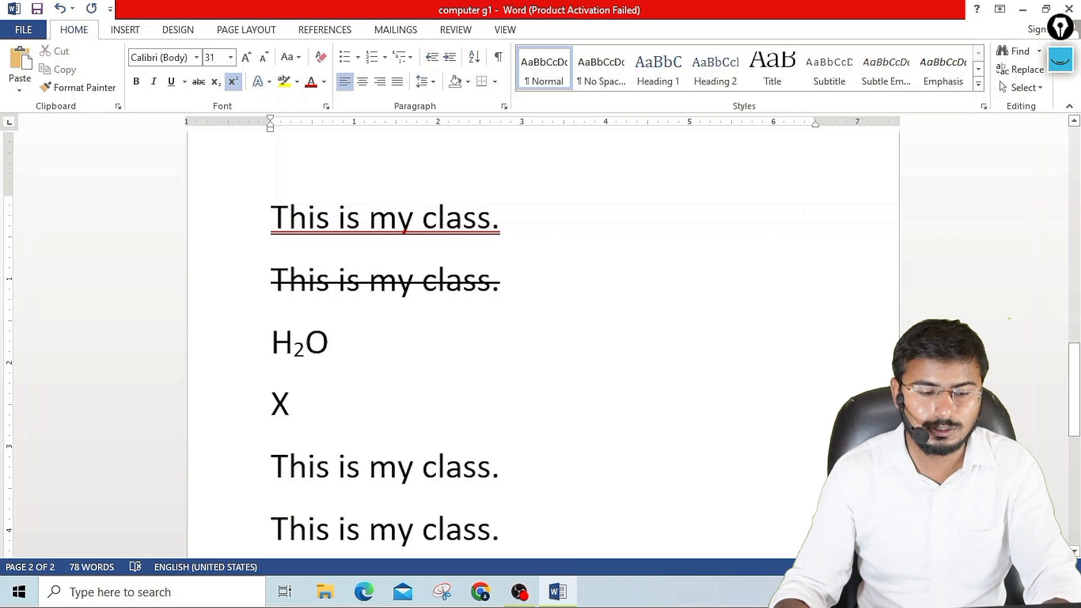
type("22121212")
key("BackSpace")
key("BackSpace")
key("BackSpace")
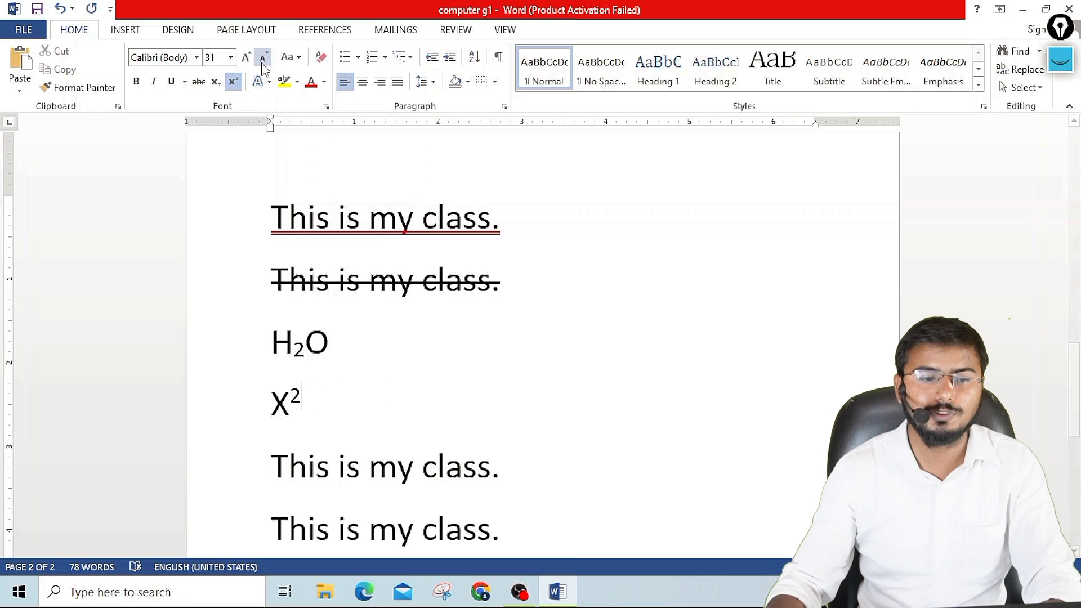
left_click(236, 85)
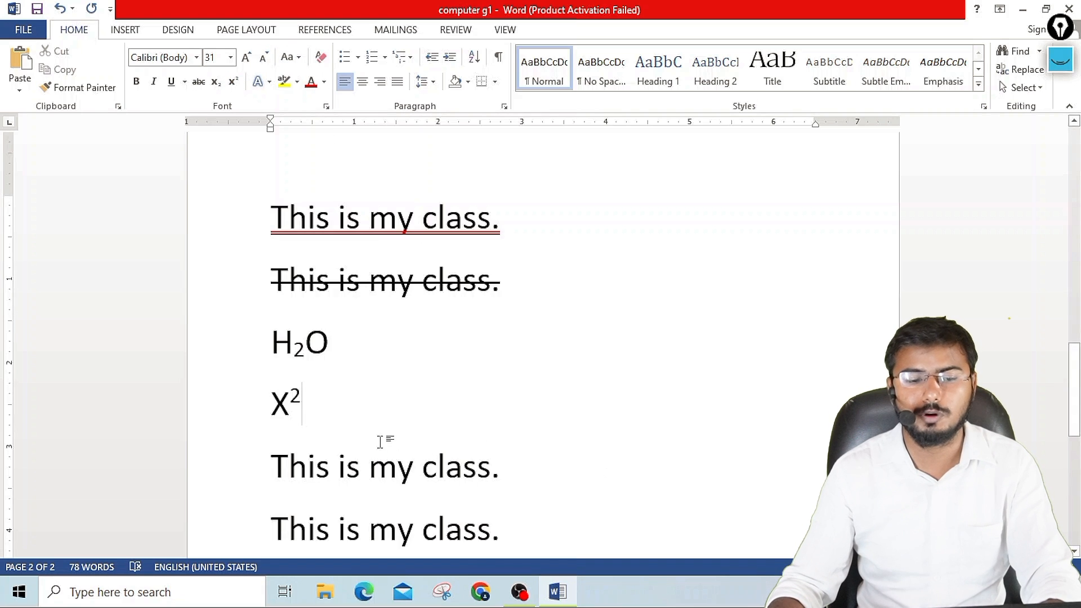
Extend the X squared line with "+ Y2" and format the 2 after Y as superscript.
type("=")
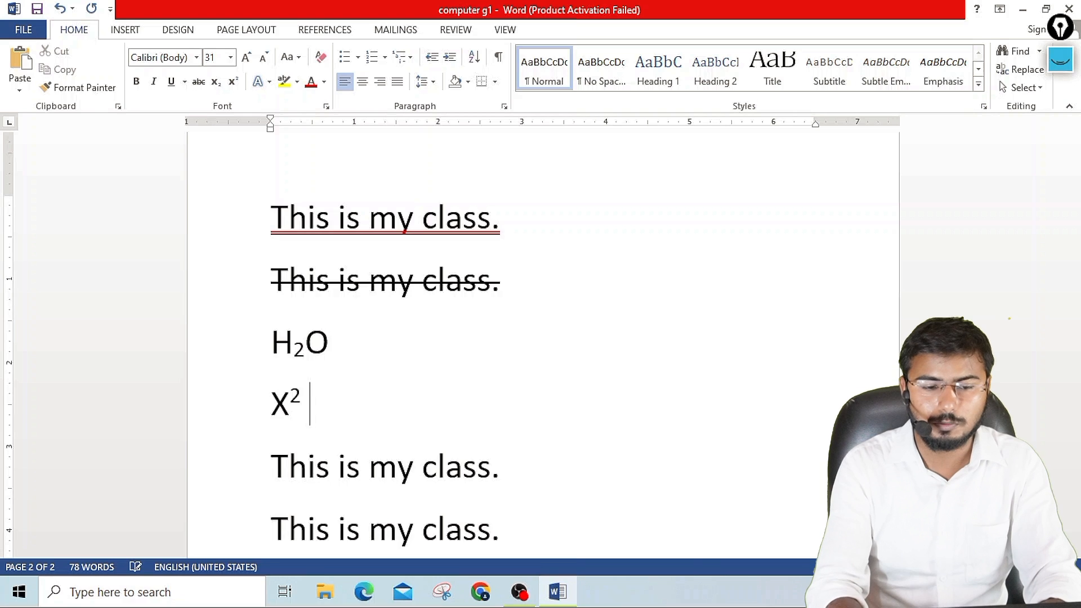
type("Y")
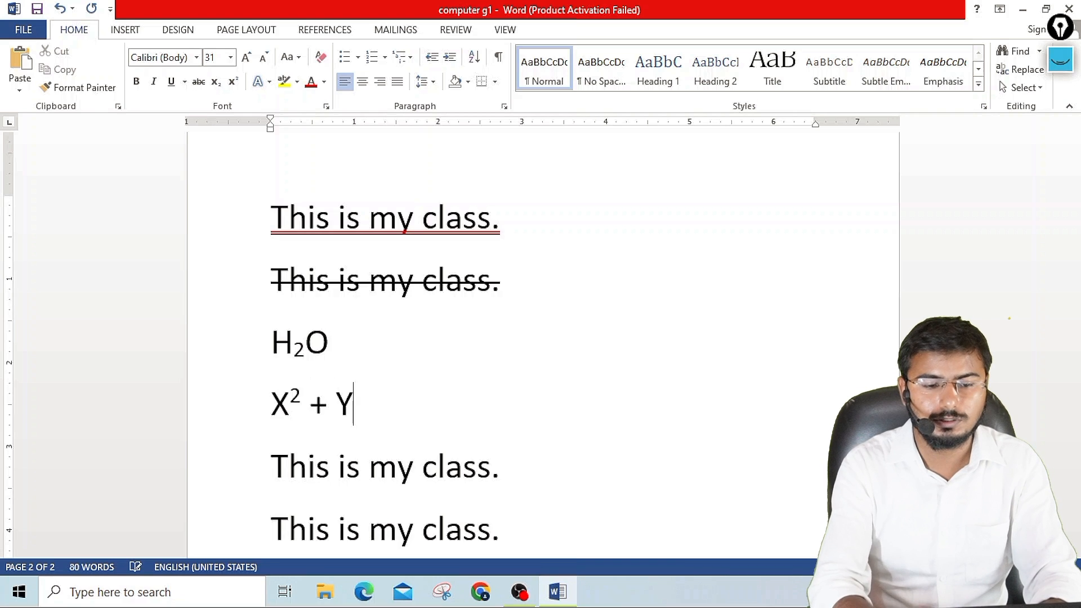
type("2")
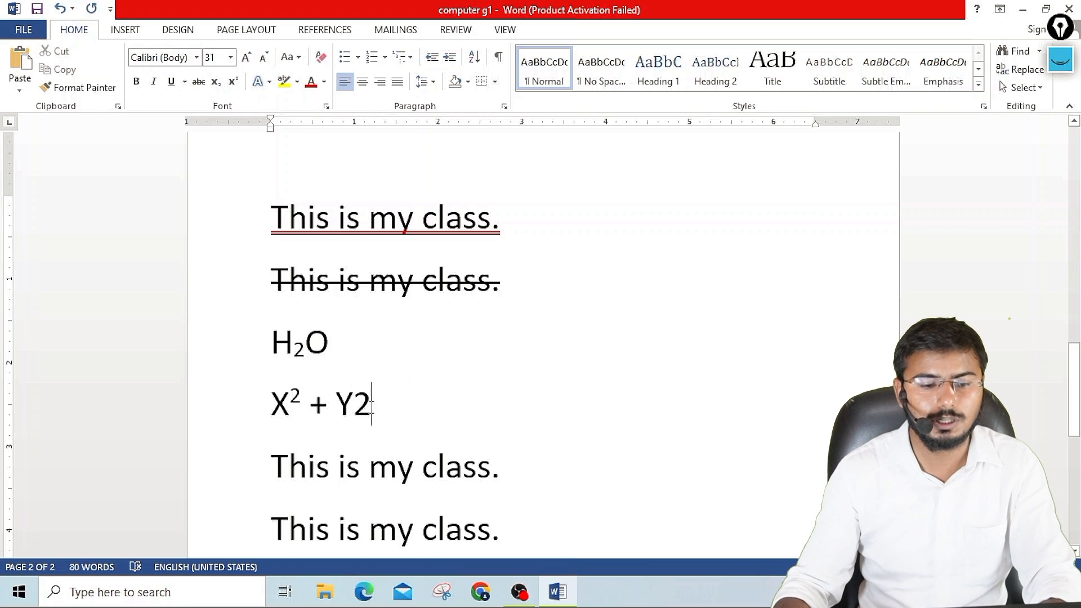
left_click_drag(372, 404, 354, 403)
left_click(232, 81)
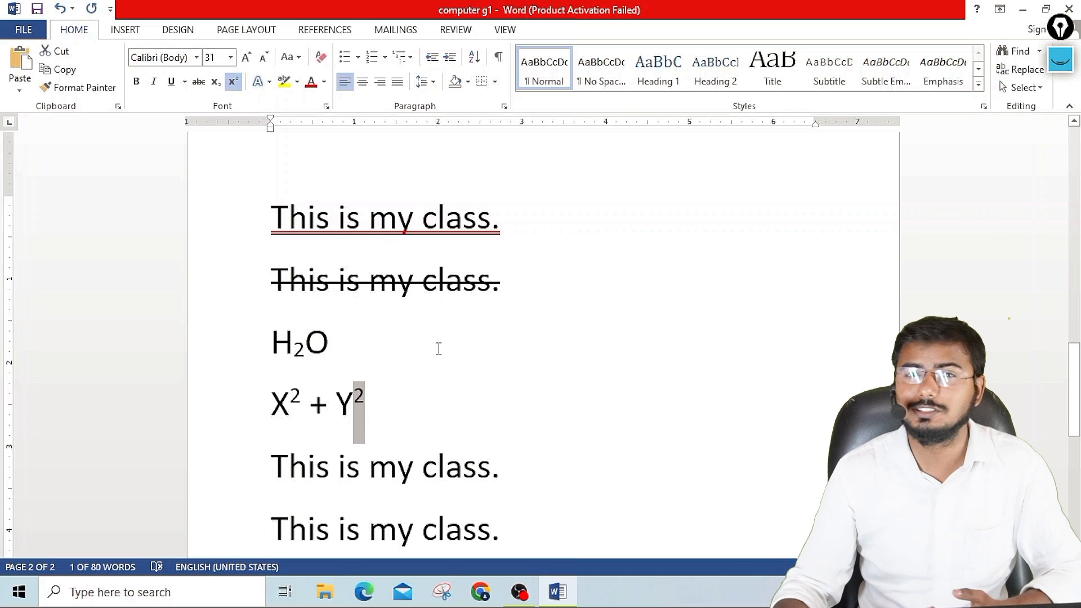
Apply the light purple preset text effect with purple outline to the "This is my class." line directly below the X and Y formula.
scroll(458, 363, "down", 1)
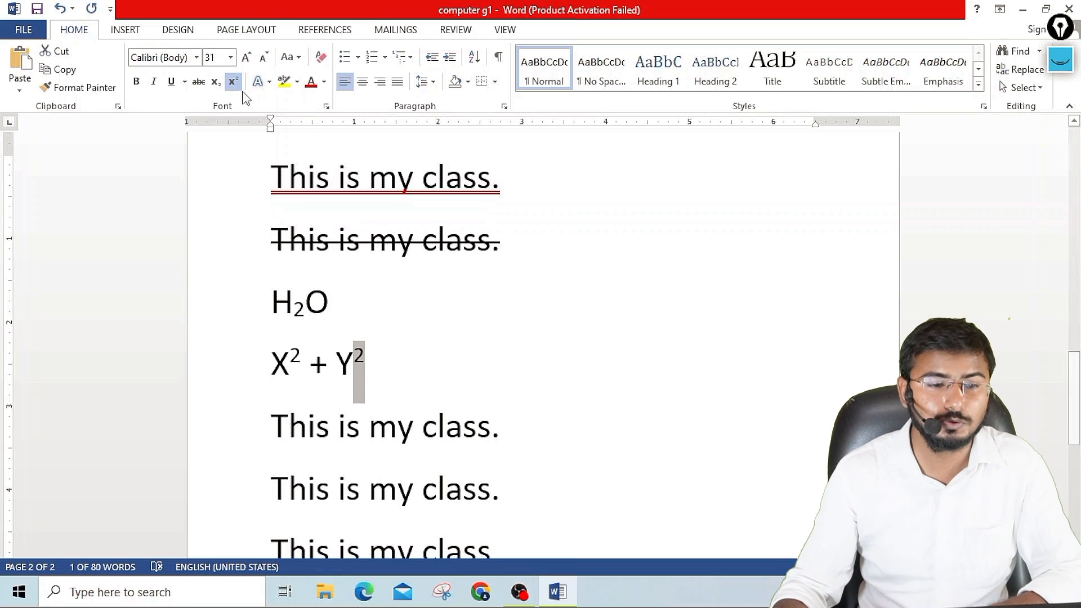
left_click(270, 83)
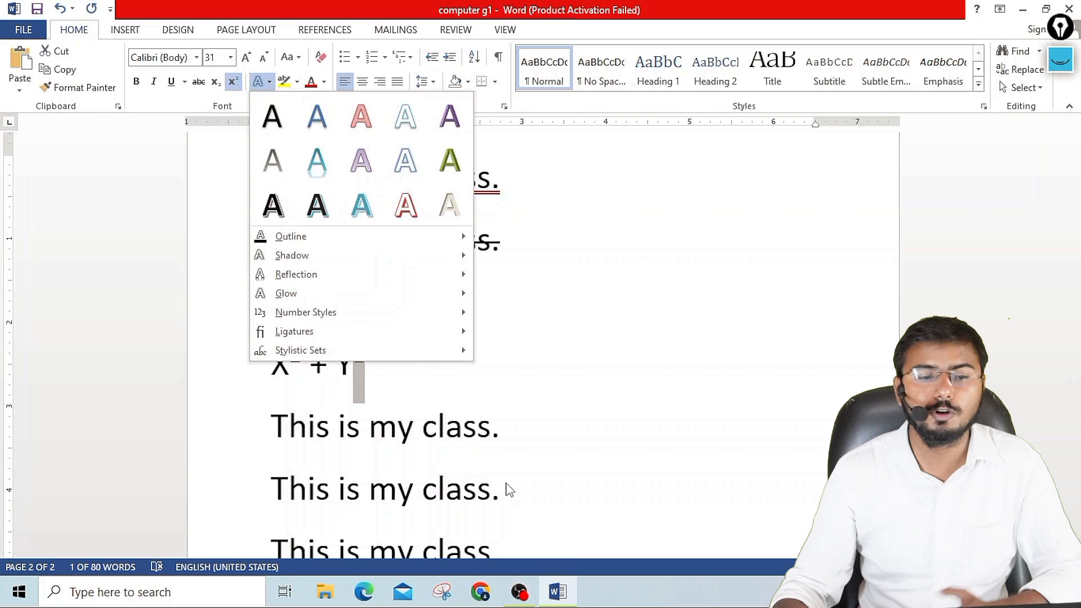
left_click(486, 500)
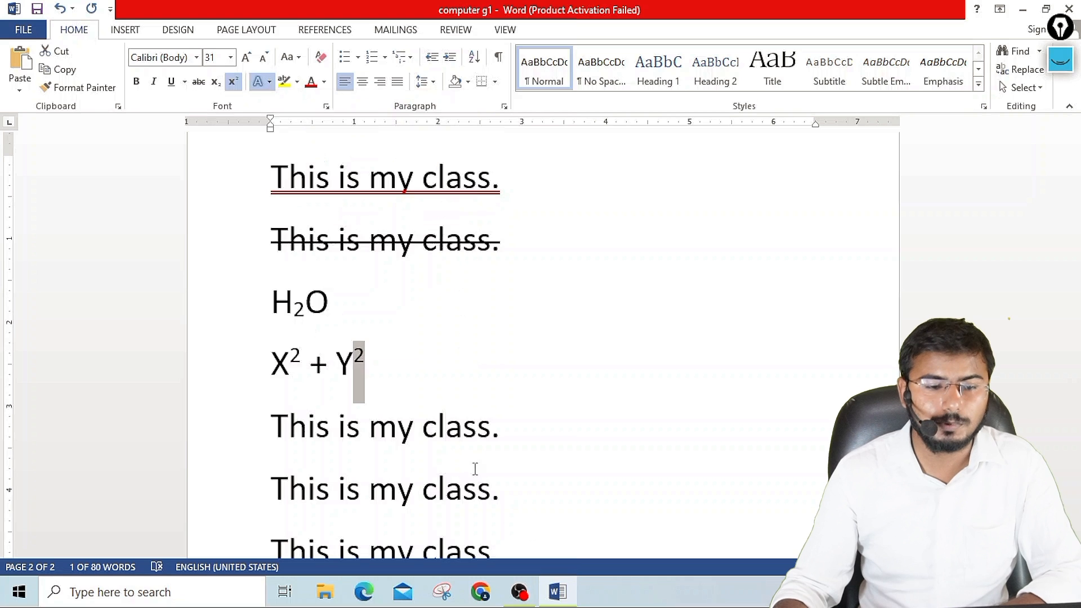
left_click_drag(274, 427, 510, 431)
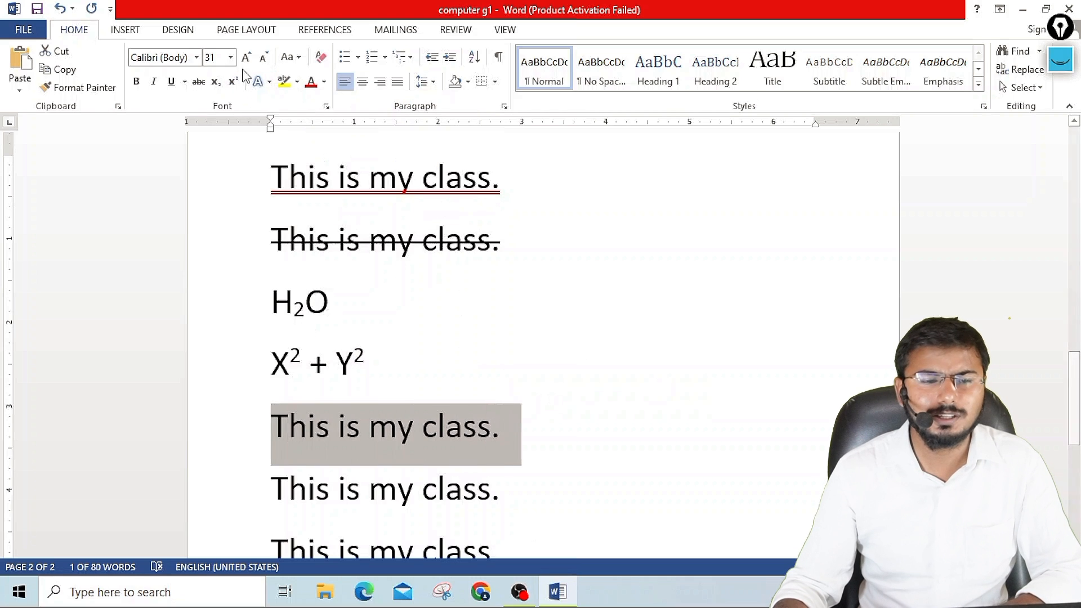
left_click(264, 81)
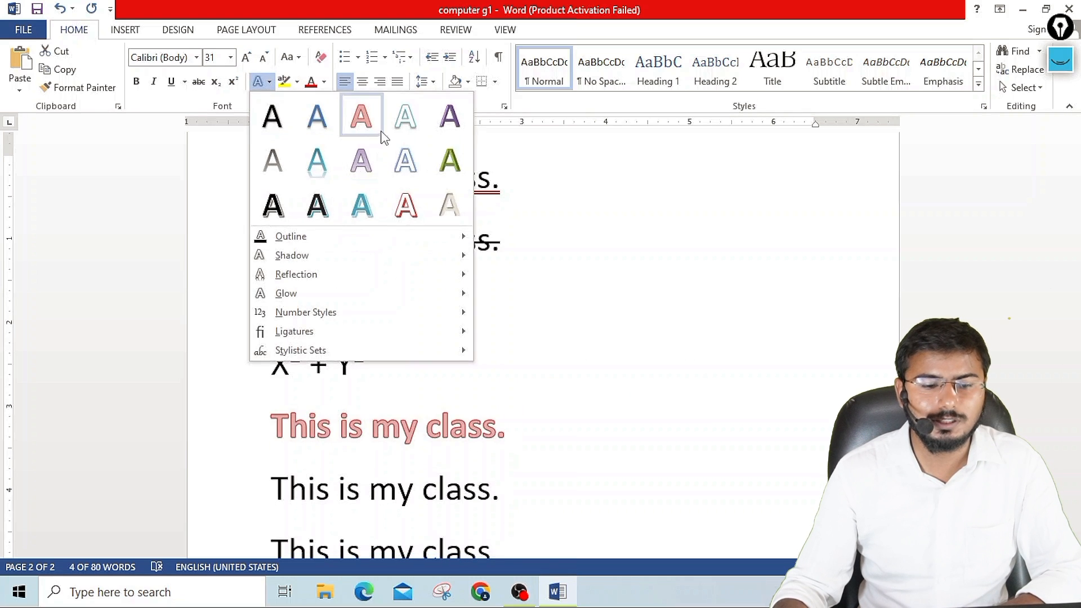
left_click(355, 162)
Set the text outline of the purple "This is my class." line to 2¼ pt weight and a darker olive green theme color.
left_click(259, 82)
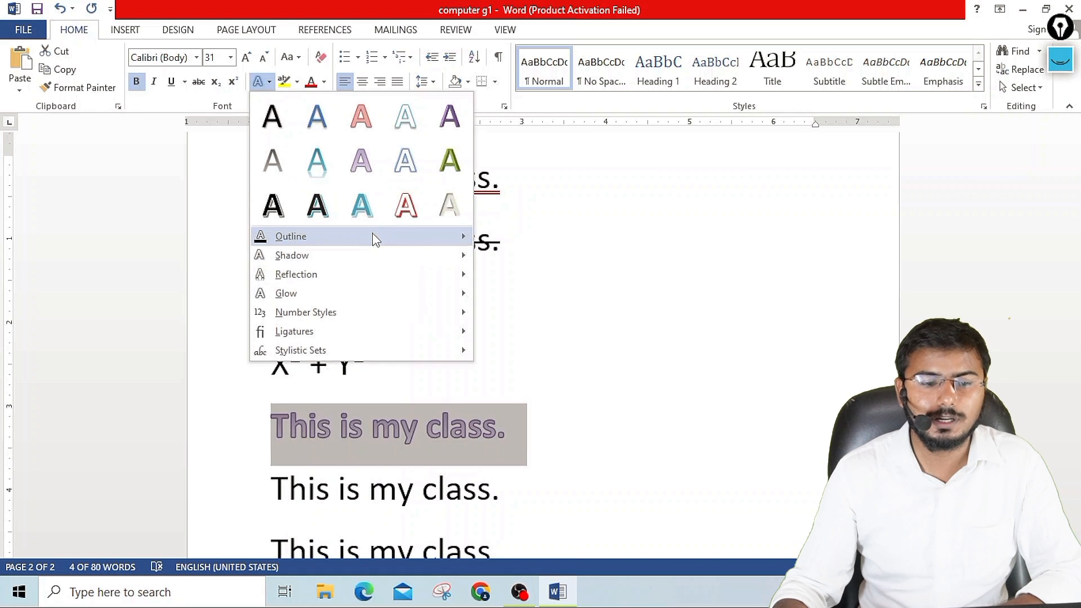
mouse_move(442, 246)
mouse_move(550, 416)
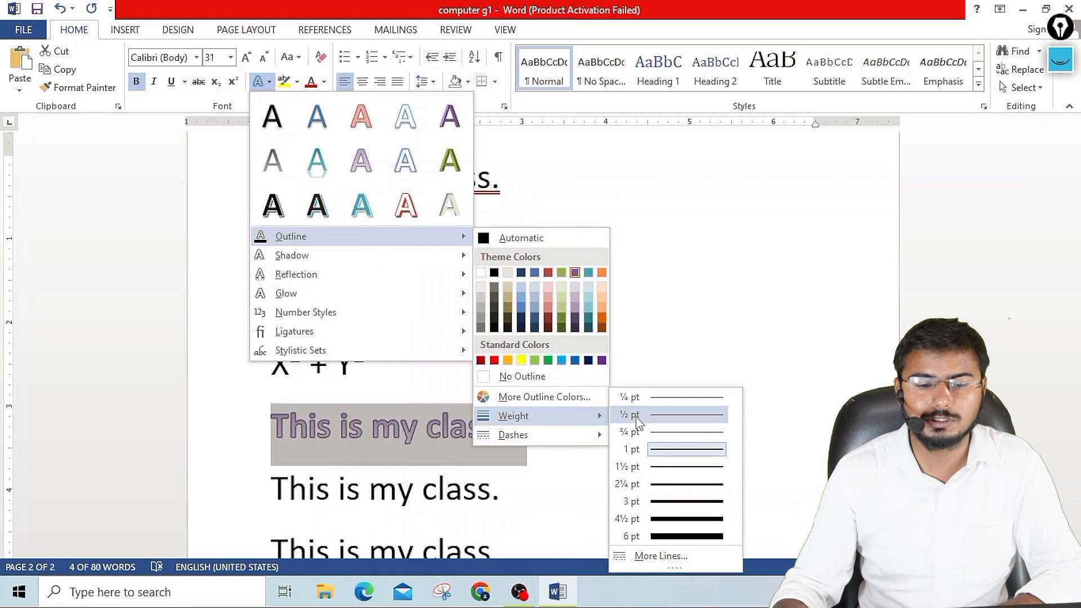
left_click(679, 486)
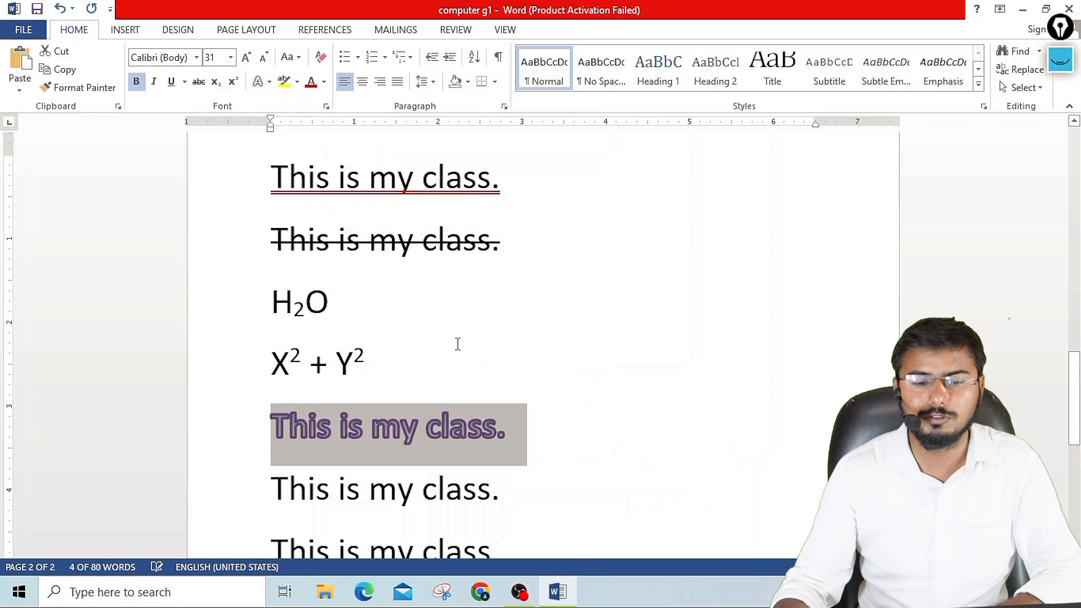
left_click(270, 83)
mouse_move(447, 236)
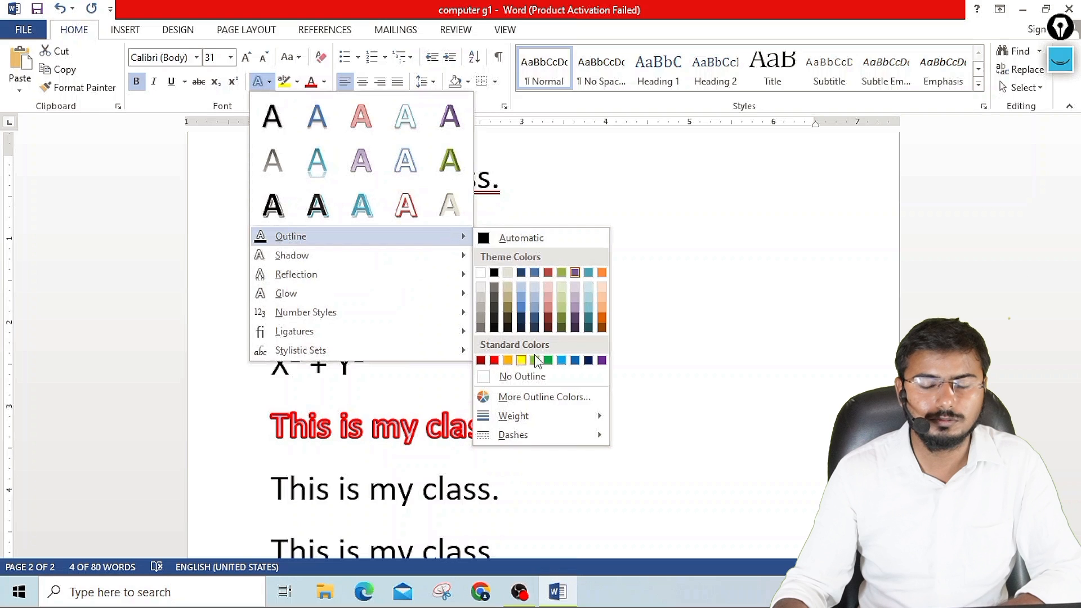
left_click(562, 319)
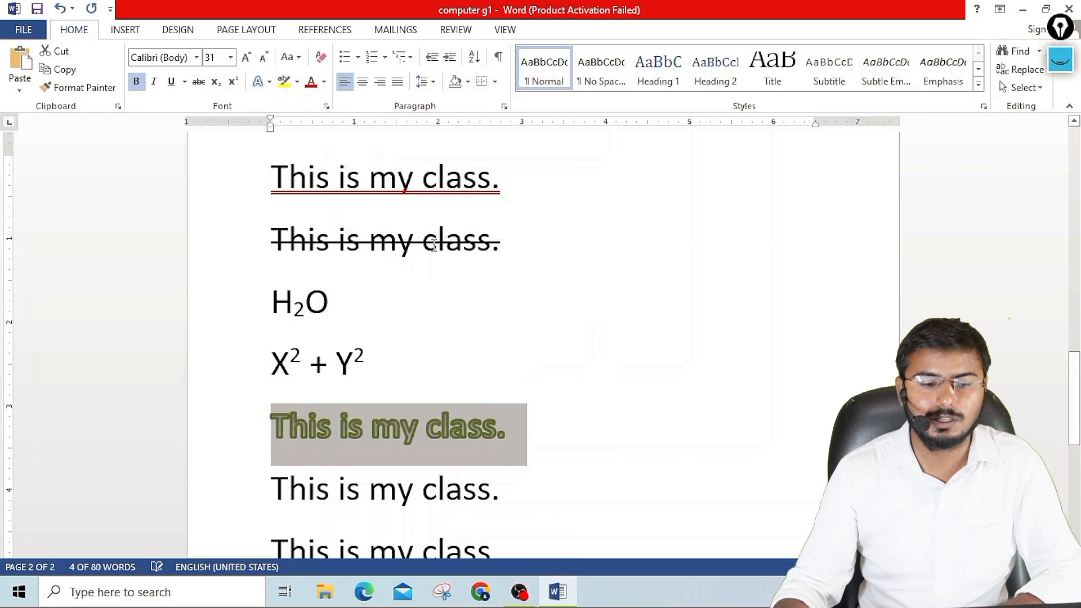
Add the red glow variation from the third row to the green-outlined "This is my class." line and deselect the text.
left_click(263, 81)
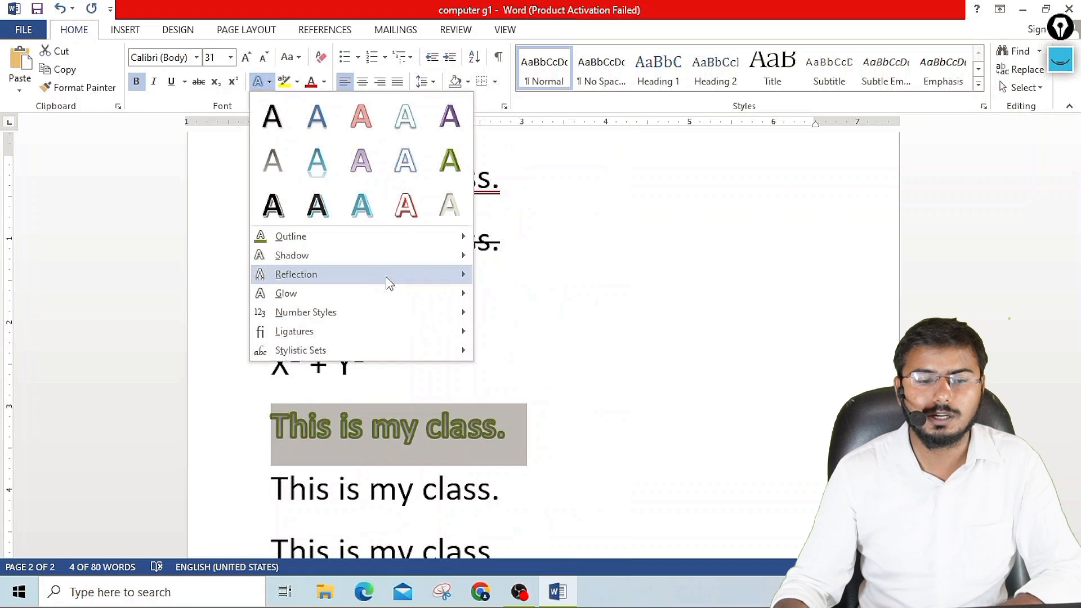
mouse_move(414, 321)
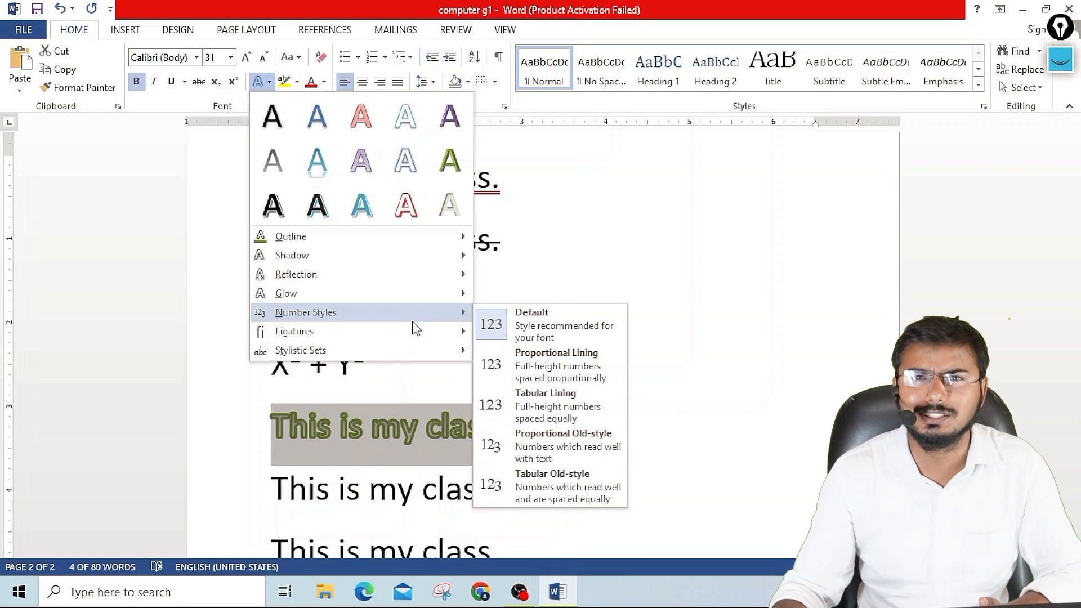
mouse_move(449, 294)
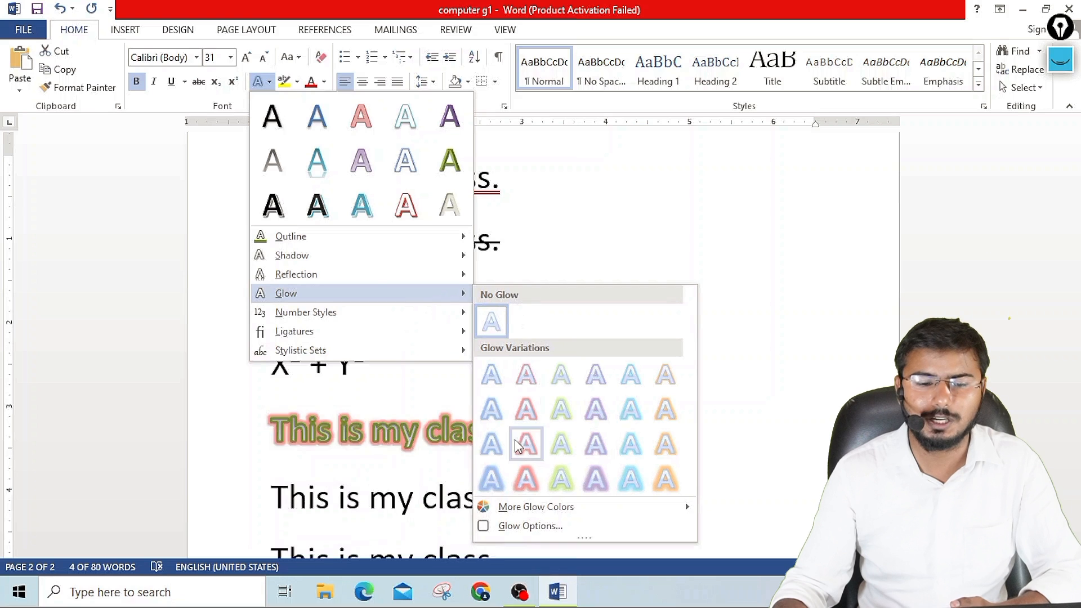
left_click(527, 452)
left_click(552, 417)
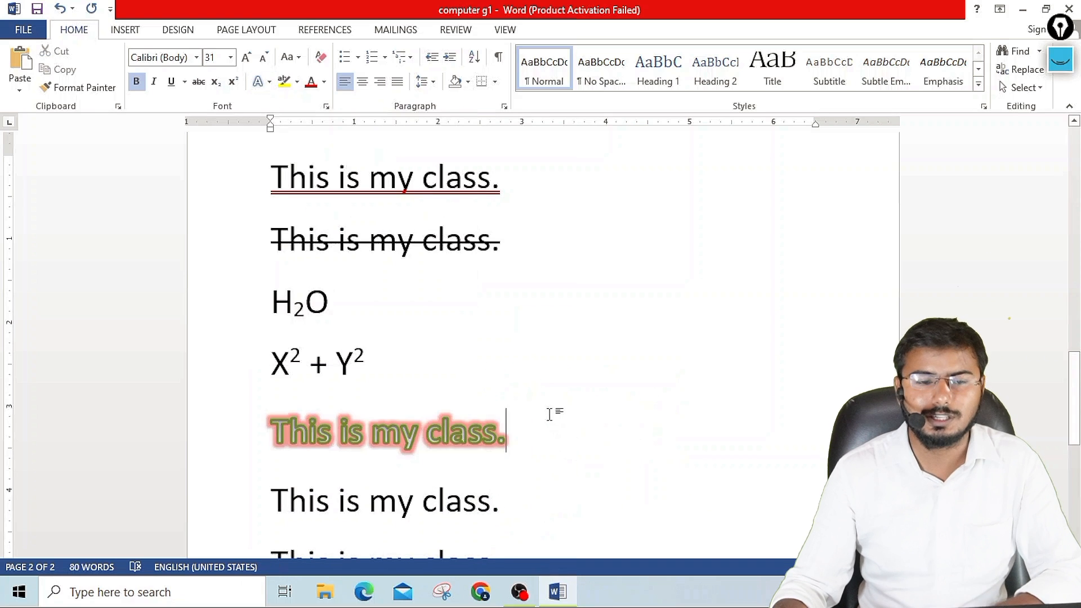
scroll(507, 406, "down", 2)
scroll(507, 406, "down", 1)
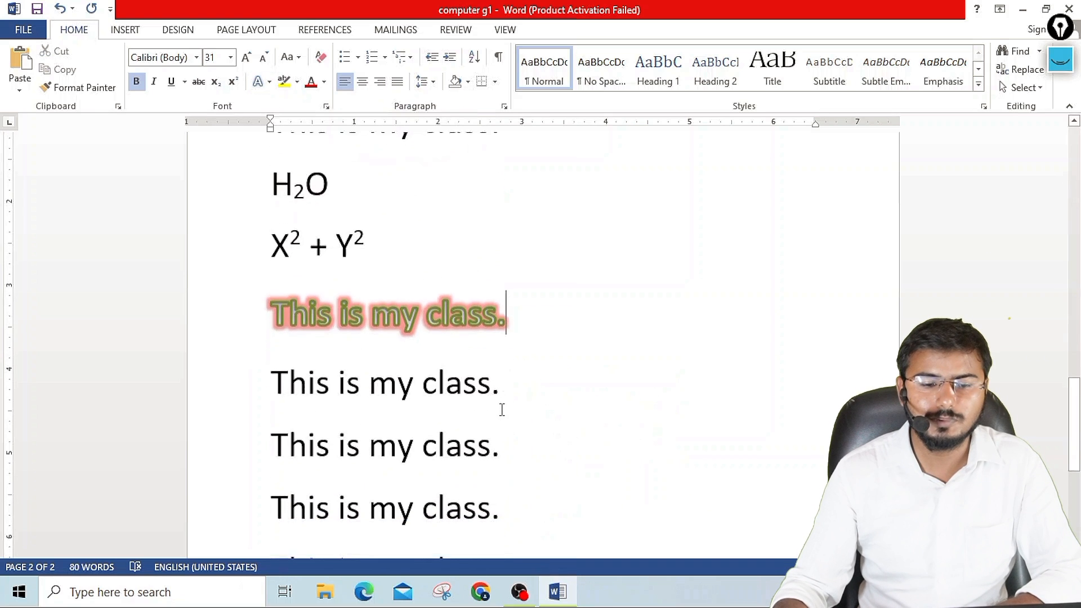